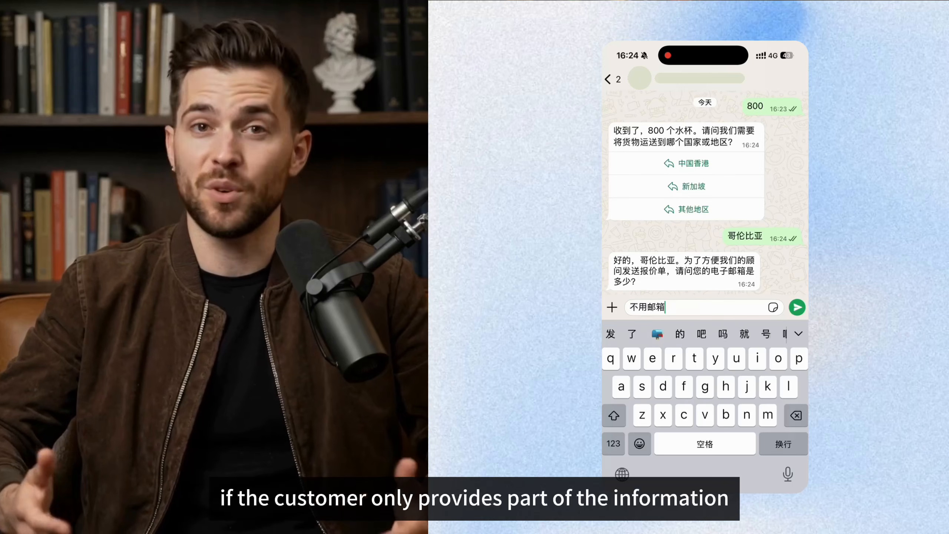
Reply '不用邮箱，直接whatsapp', confirm this number as the contact, and approve the lead summary with '正确'.
type("p")
left_click(797, 307)
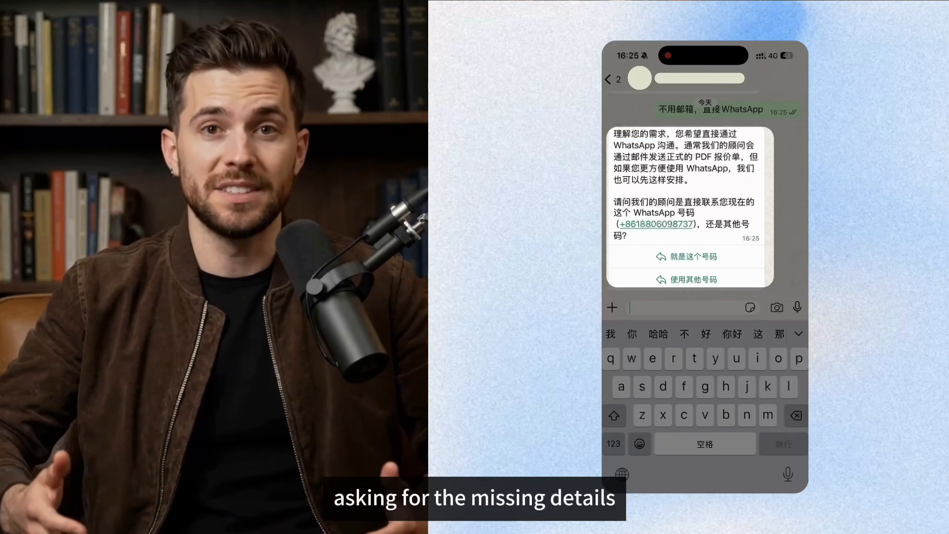
left_click(693, 257)
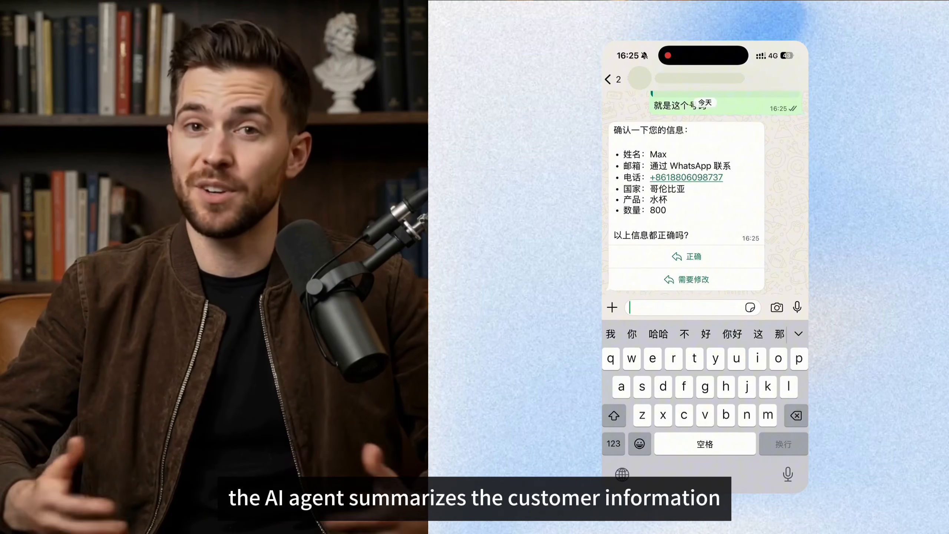
left_click(687, 257)
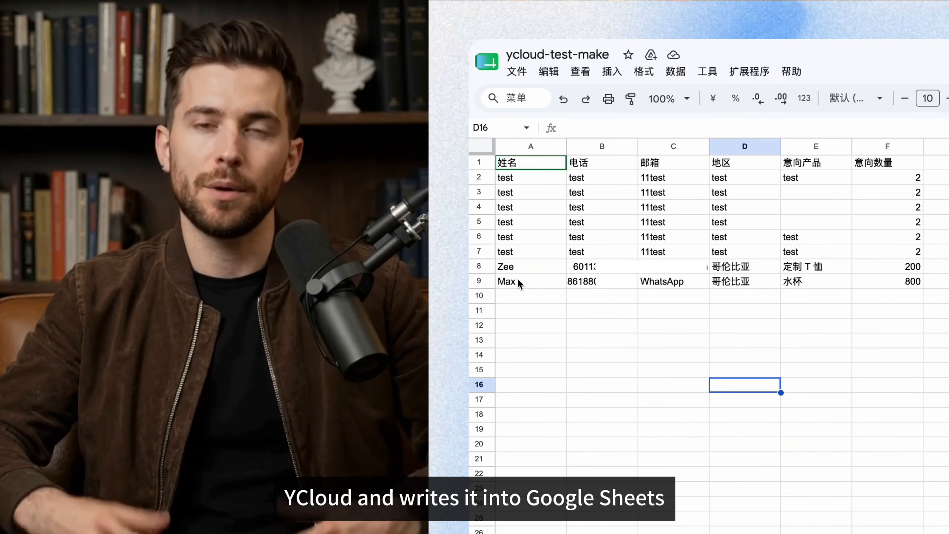
Select the new lead row A9–F9 in the sheet to check it, then open Make's Scenarios list.
left_click(524, 281)
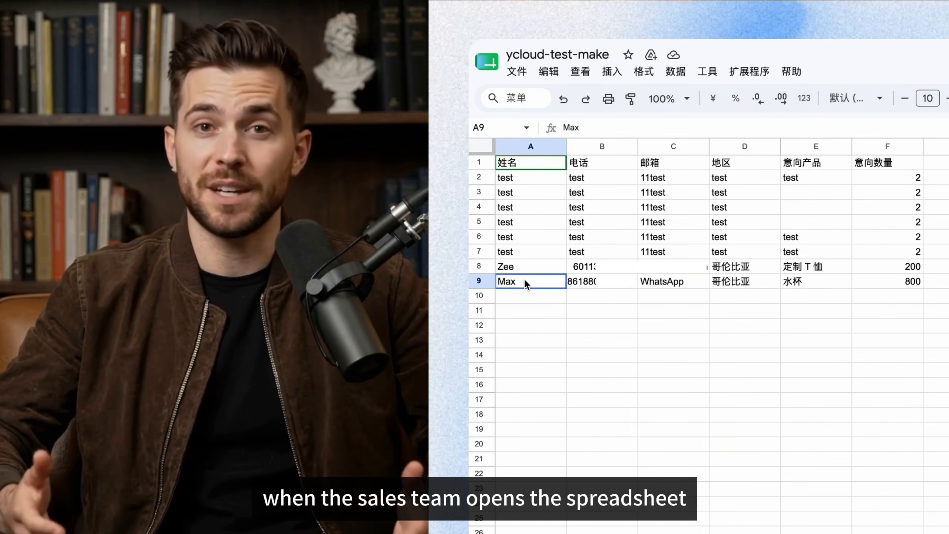
left_click_drag(524, 281, 923, 281)
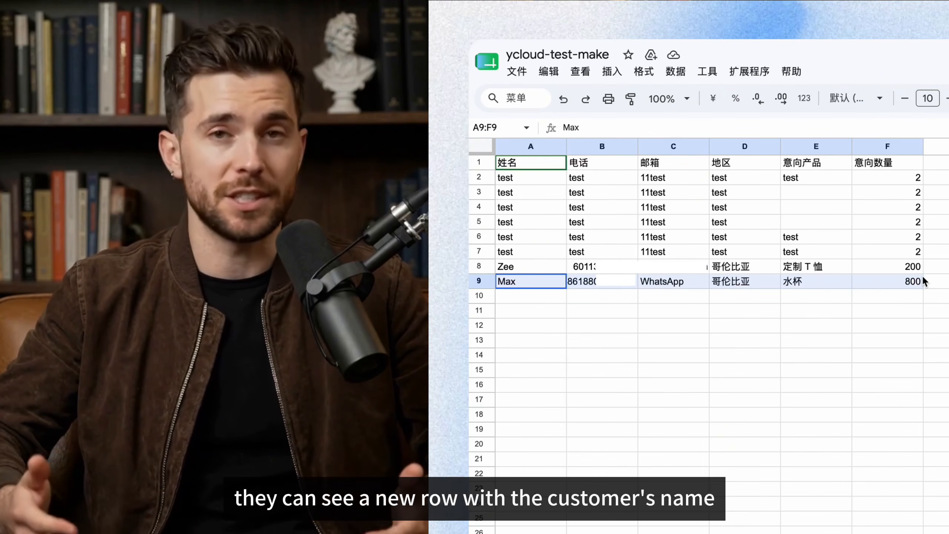
left_click(838, 328)
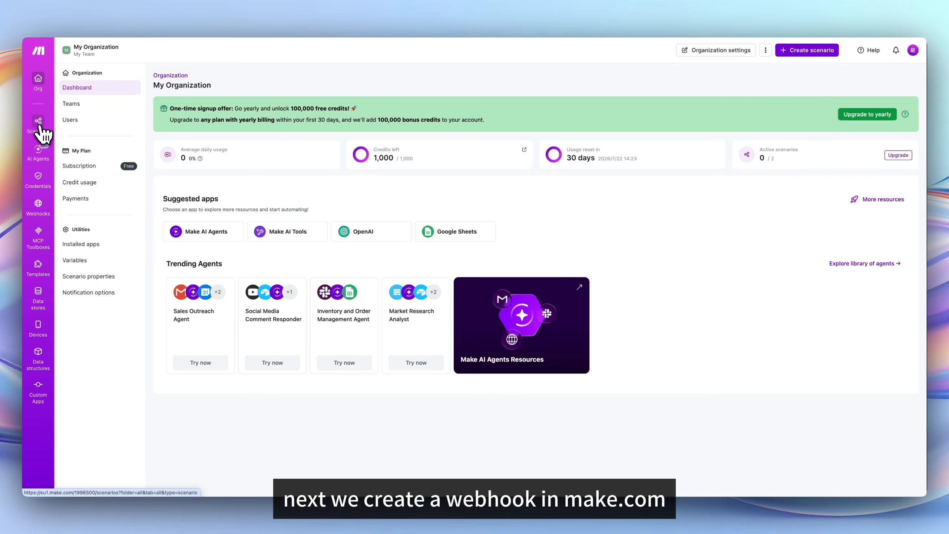
left_click(41, 128)
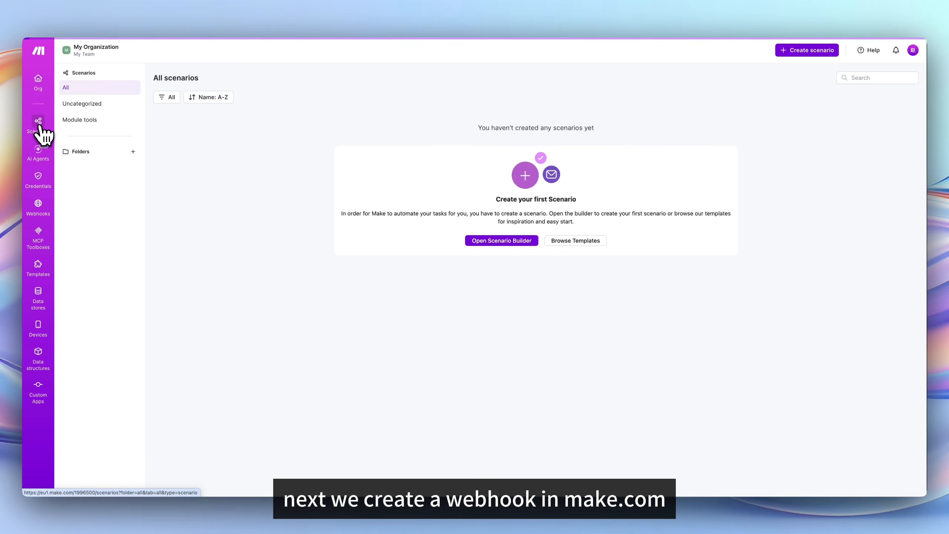
Start a new scenario with a Webhooks Custom webhook trigger.
left_click(510, 243)
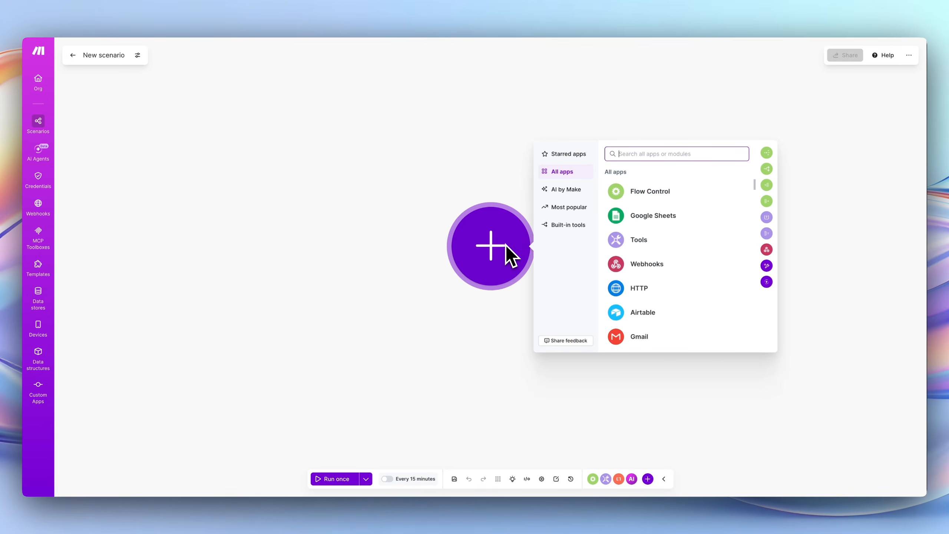
left_click(657, 264)
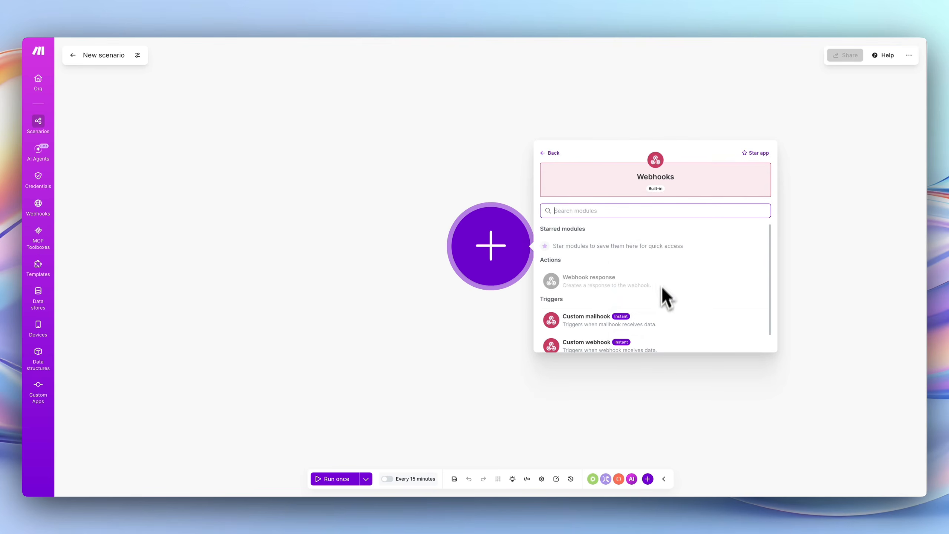
left_click(660, 339)
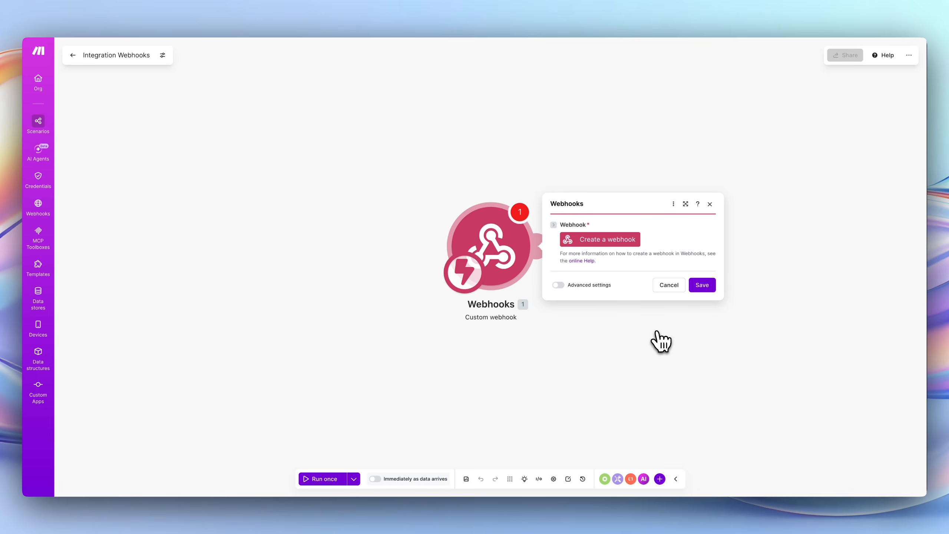
Create and save the webhook YCloud-test-webhook, then copy its URL.
left_click(614, 243)
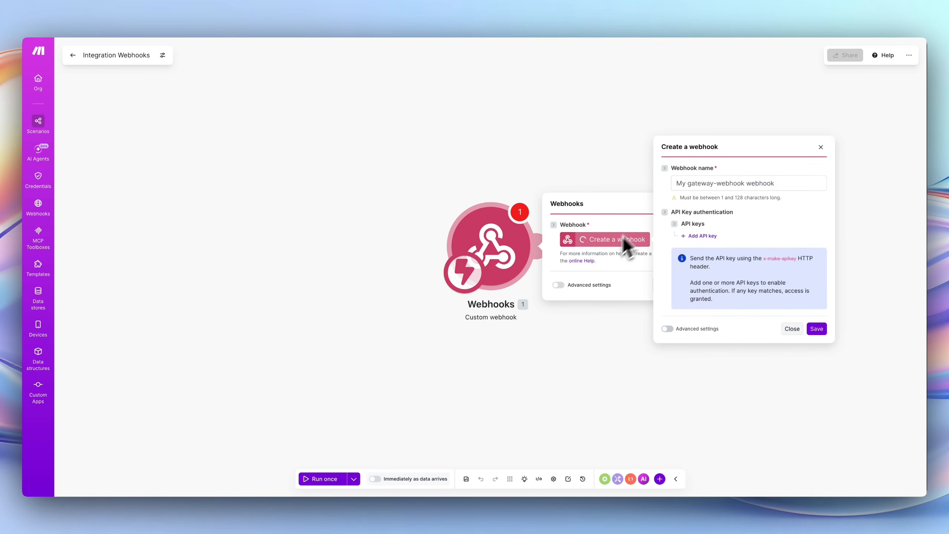
left_click(710, 183)
key("ctrl+a")
key("BackSpace")
type("YCloud-test-web")
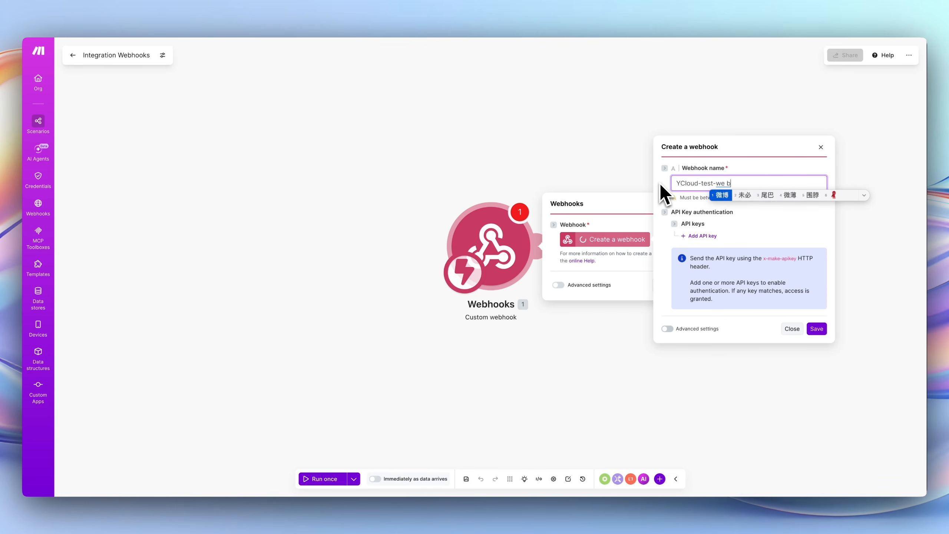
type("hook")
key("Return")
left_click(740, 229)
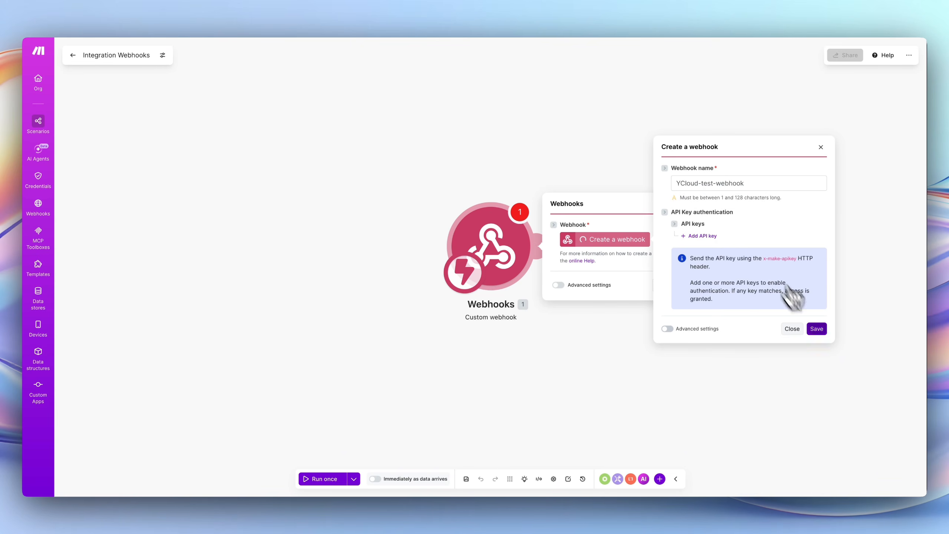
left_click(816, 328)
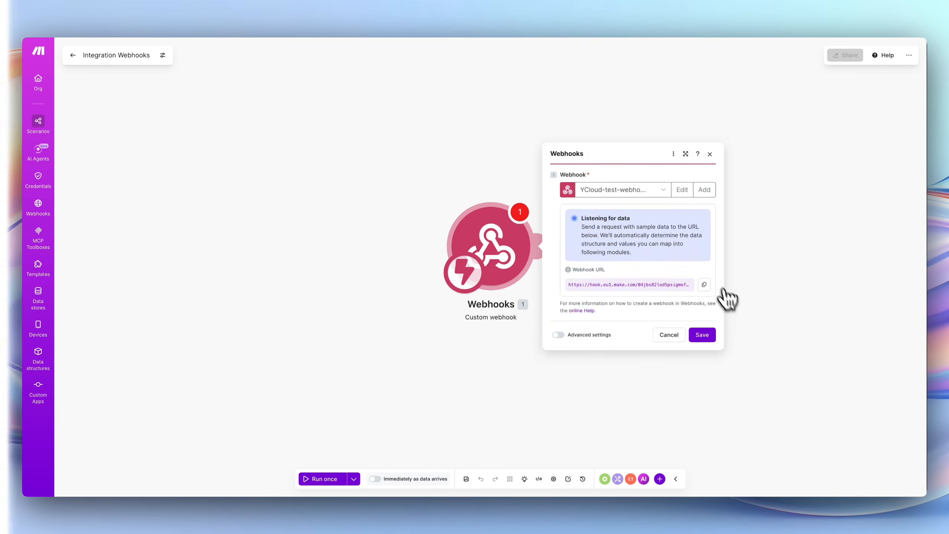
left_click(704, 284)
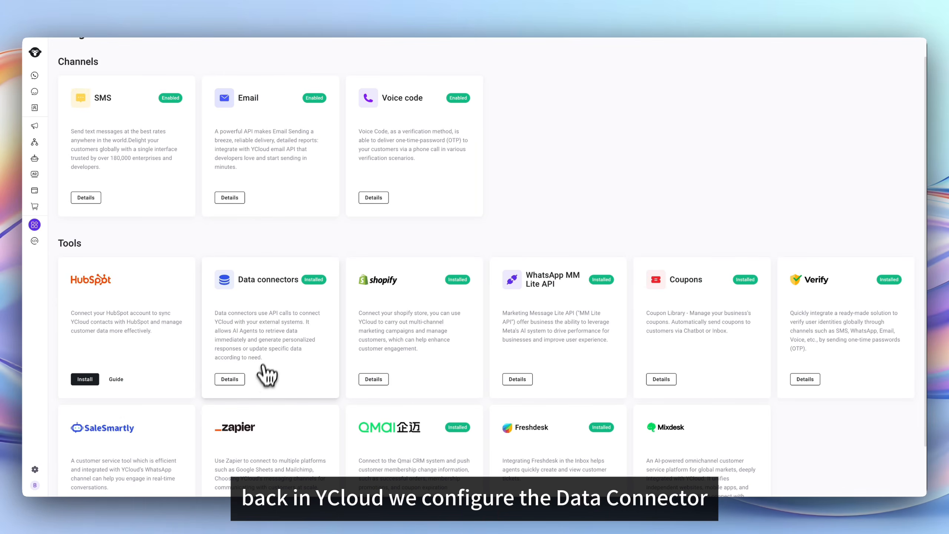
From the Data connectors page, add a new connector YCloud_test described as 'Google sheet'.
left_click(266, 375)
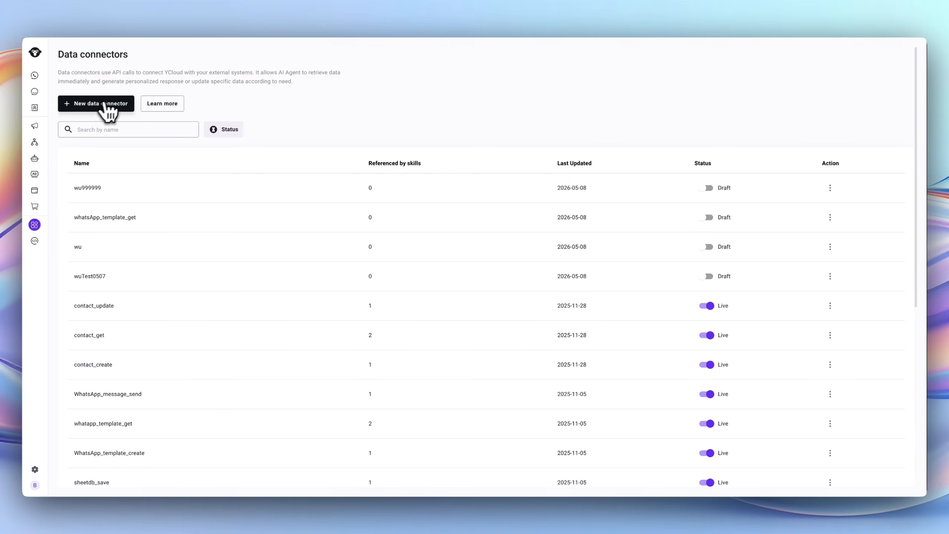
left_click(107, 105)
left_click(341, 165)
type("YC")
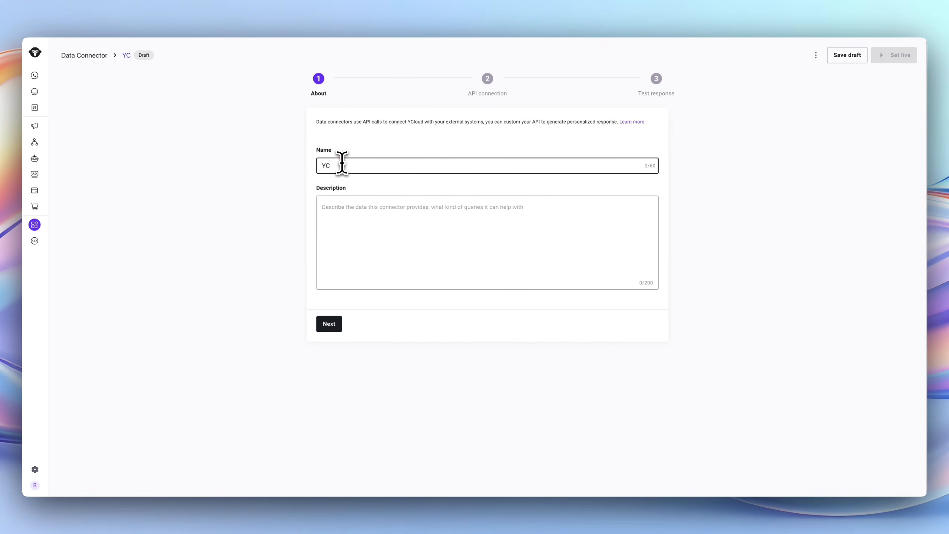
type("loud_test")
left_click(383, 235)
type("Google sheet")
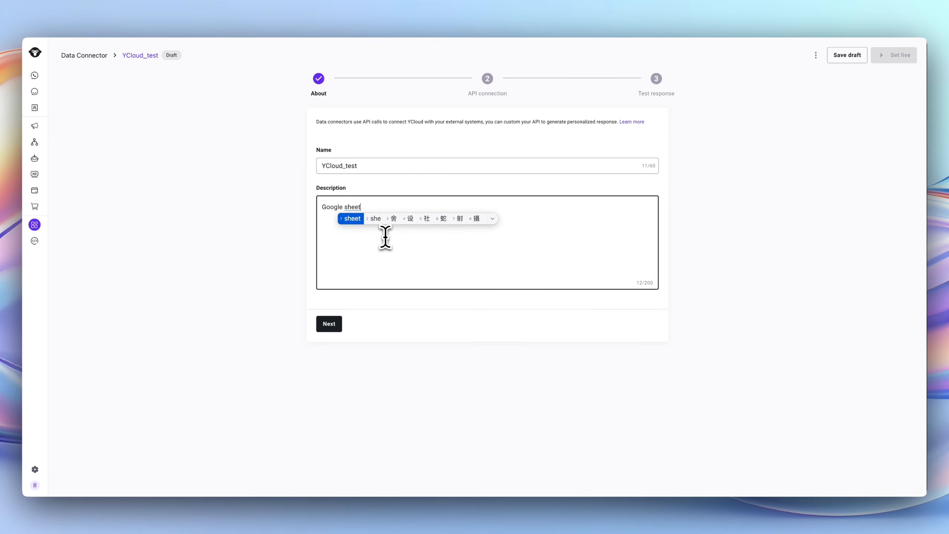
key("Return")
On the API connection step, add the customer's nickname attribute as an input variable.
left_click(332, 324)
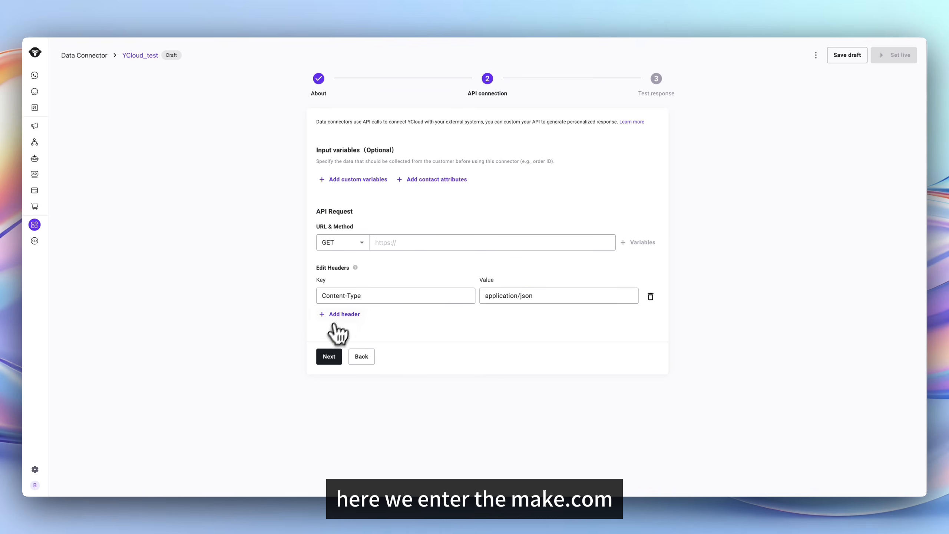
left_click(428, 180)
type("name")
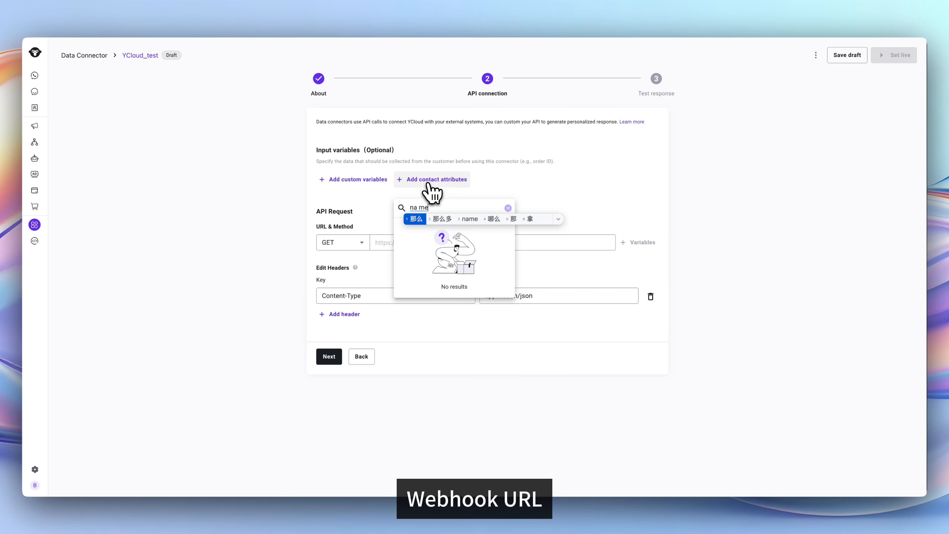
key("Return")
left_click(430, 251)
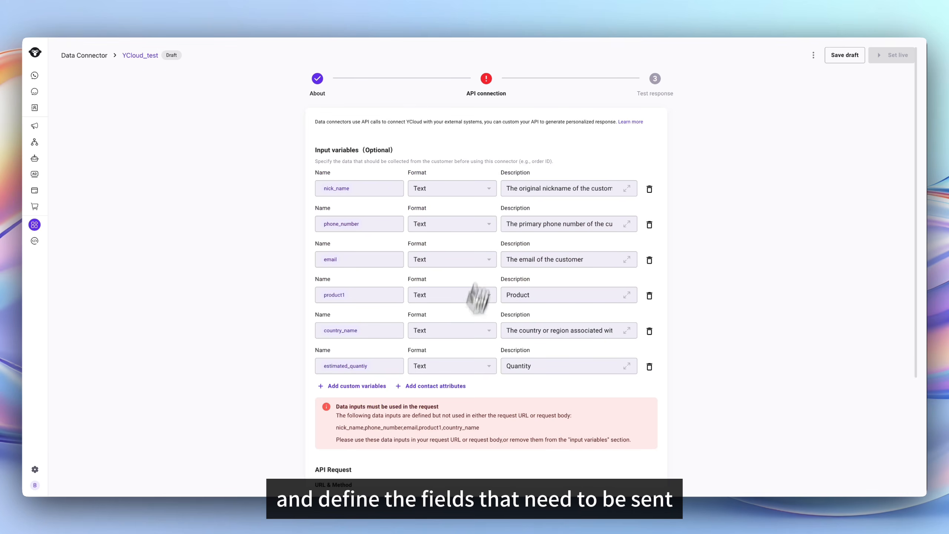
scroll(452, 366, "down", 4)
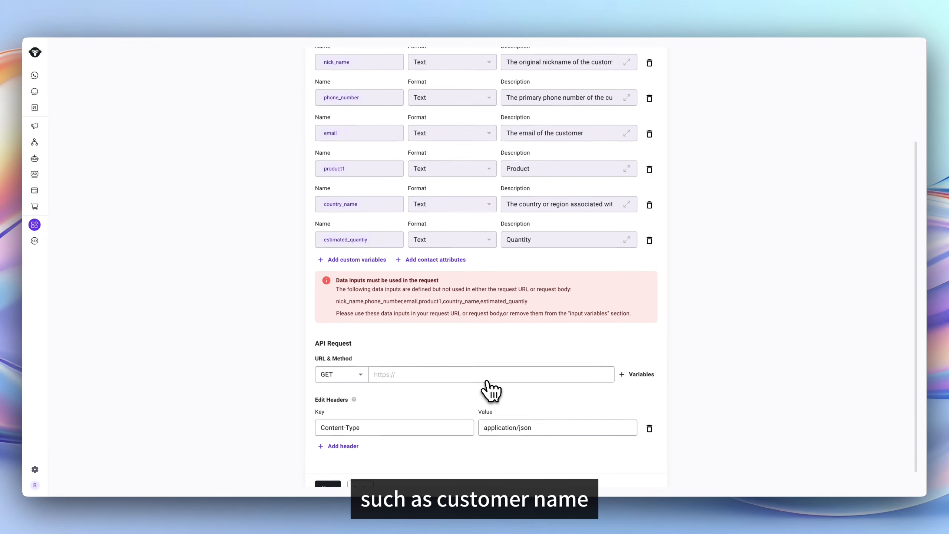
Set the request method to POST and paste the Make webhook URL.
left_click(325, 357)
left_click(336, 389)
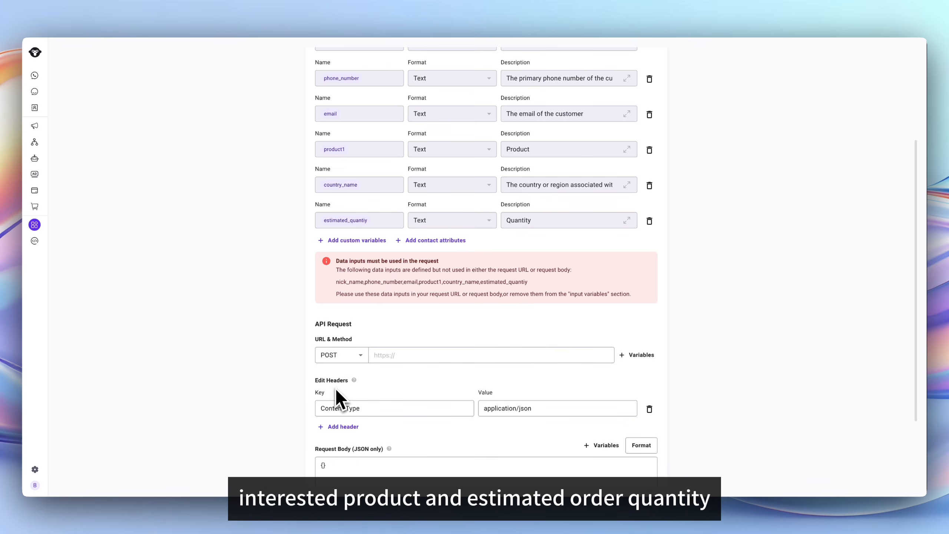
left_click(398, 355)
scroll(381, 385, "down", 2)
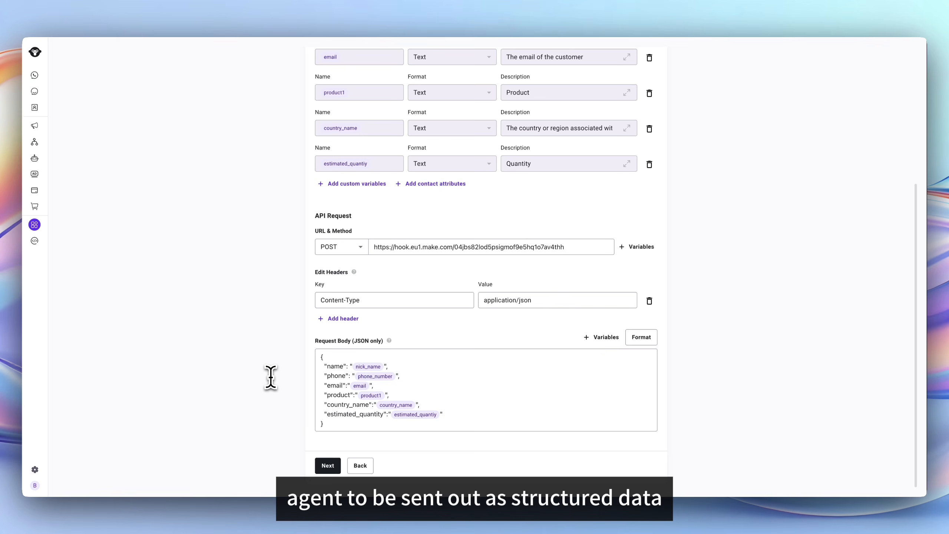
Enter test values: nick_name bob, phone_number 123, product1 Tshirt, country_name China.
left_click(327, 464)
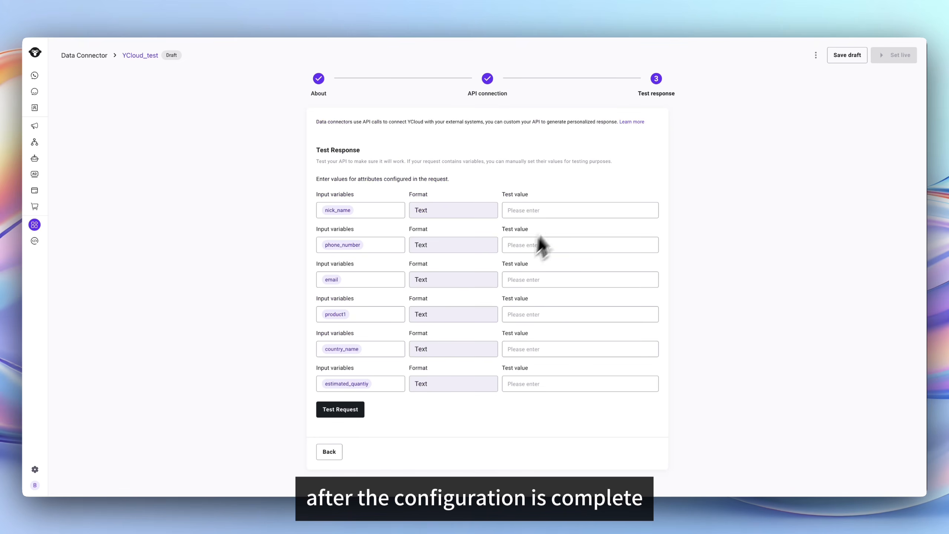
left_click(556, 214)
type("bob")
left_click(532, 246)
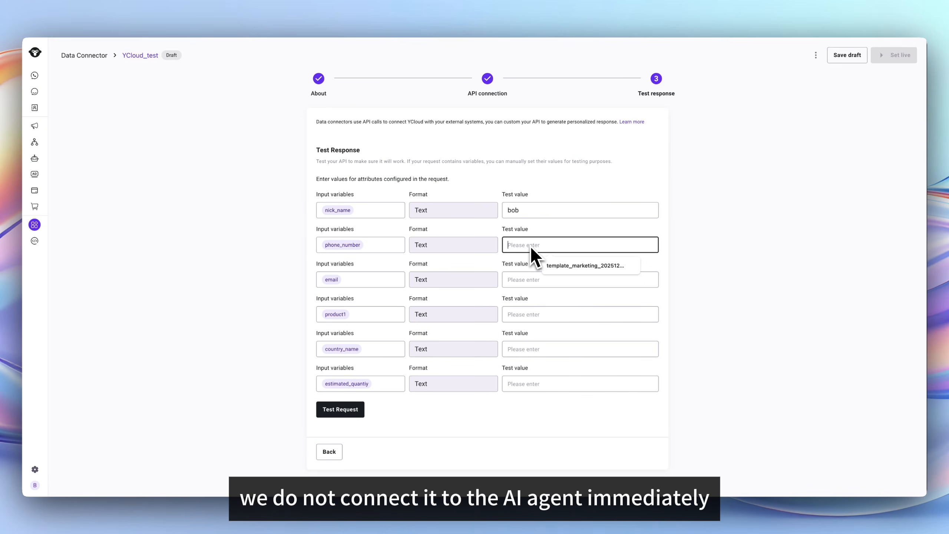
type("12345")
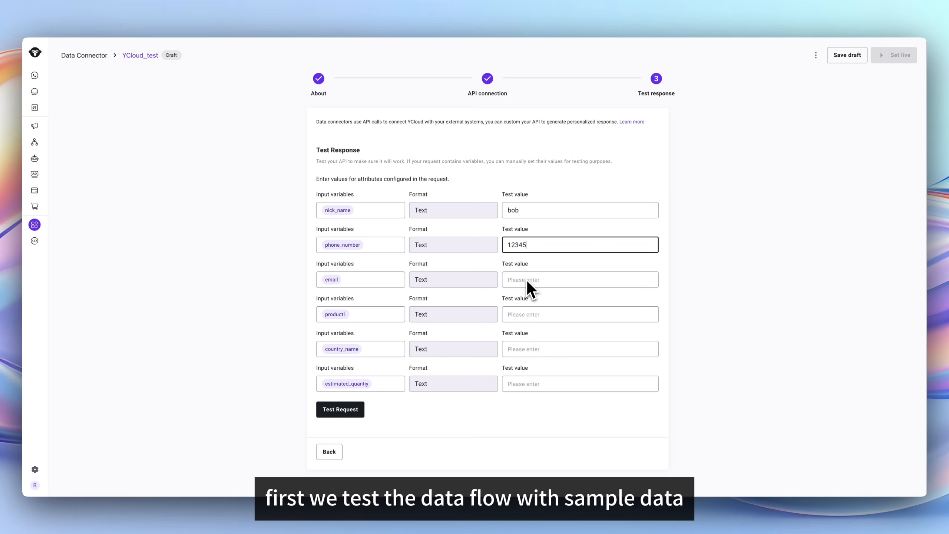
left_click(526, 279)
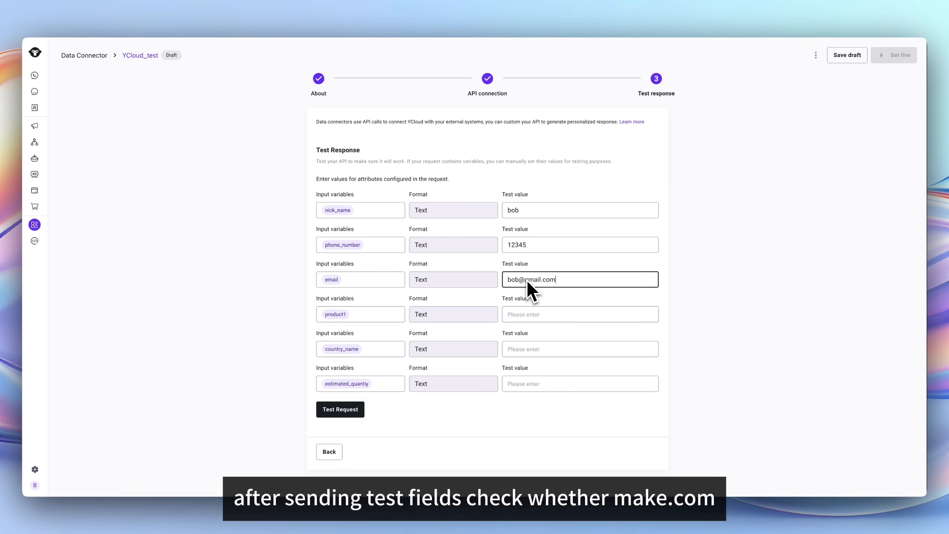
left_click(528, 313)
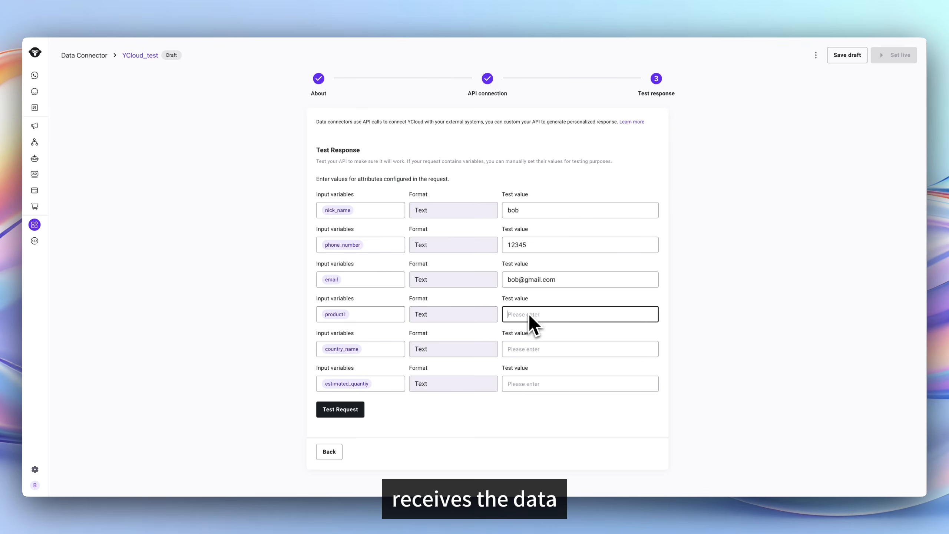
type("Tshirt")
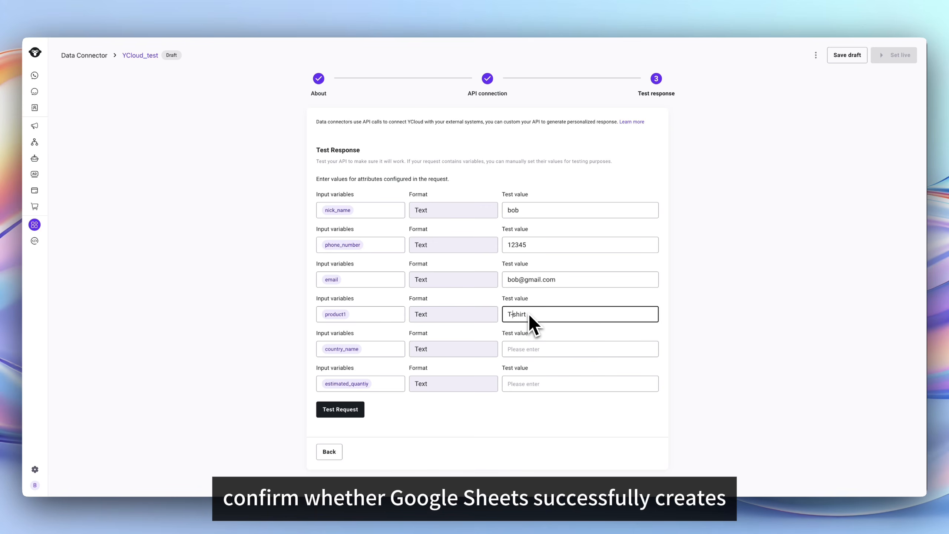
left_click(541, 349)
type("China")
left_click(540, 385)
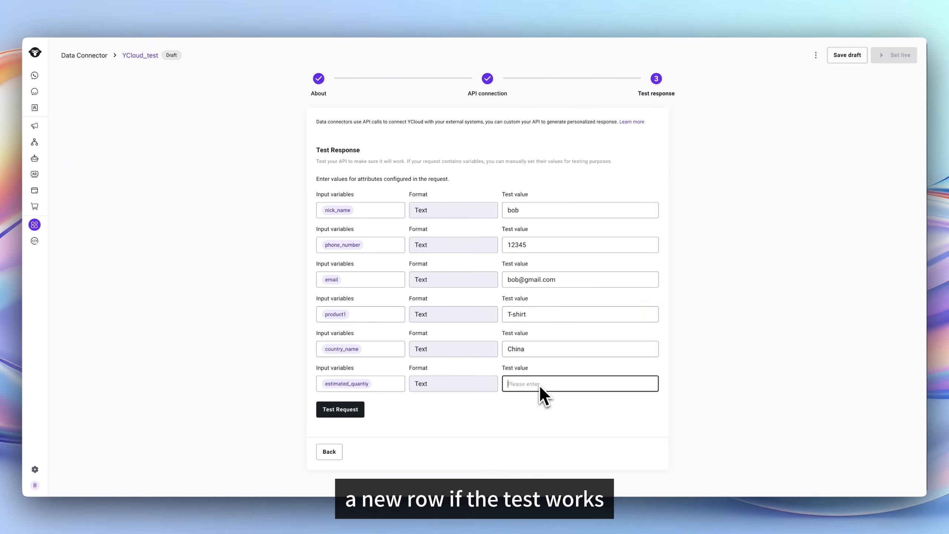
Run the test request, check the 200 Accepted response, and set the connector live.
left_click(341, 409)
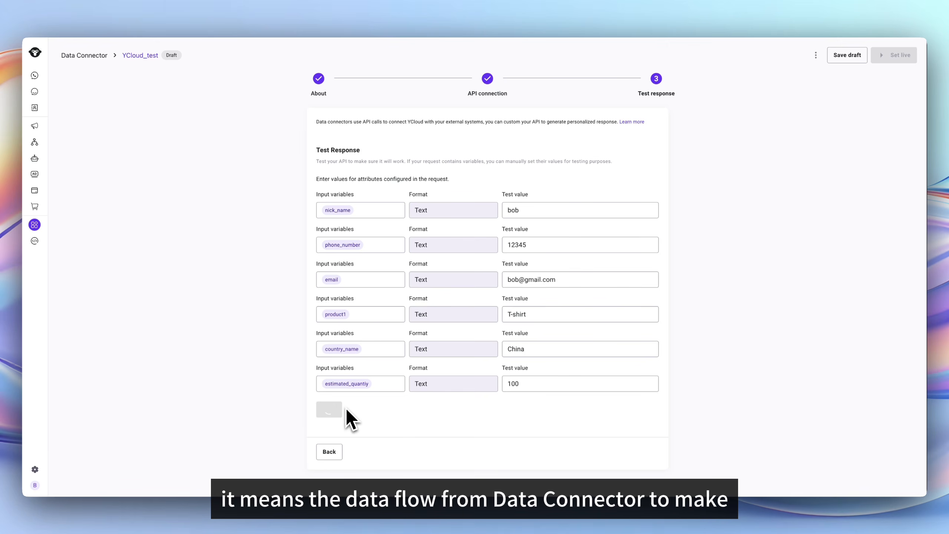
scroll(345, 408, "down", 1)
scroll(692, 363, "up", 1)
scroll(698, 362, "down", 1)
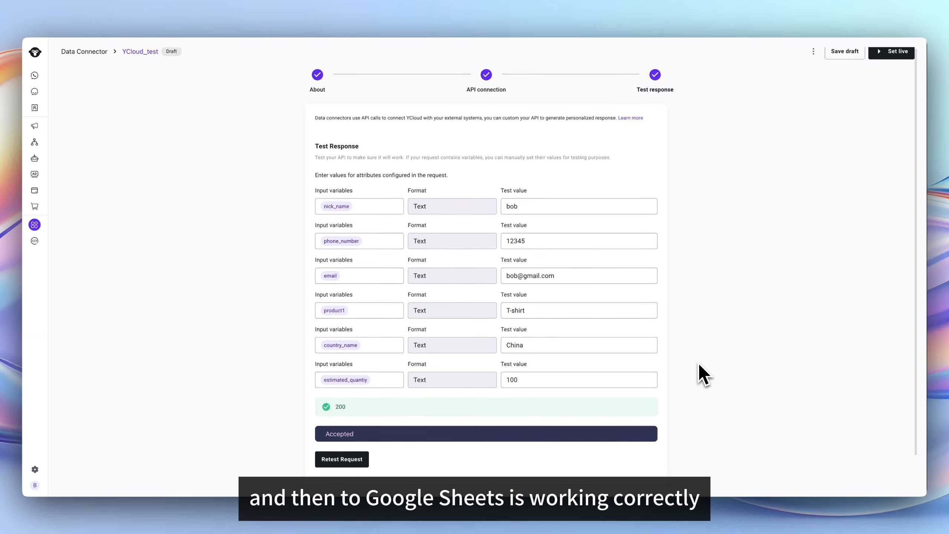
scroll(698, 362, "up", 1)
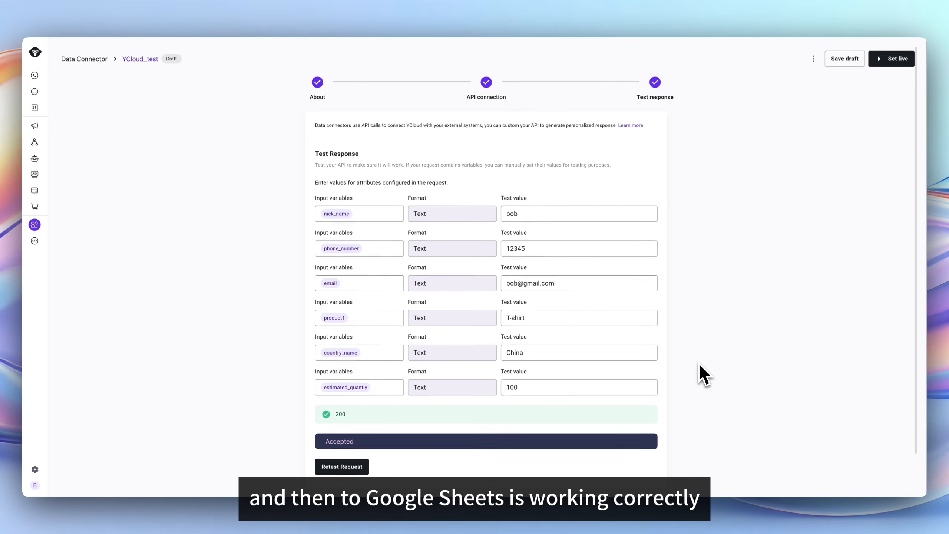
left_click(890, 58)
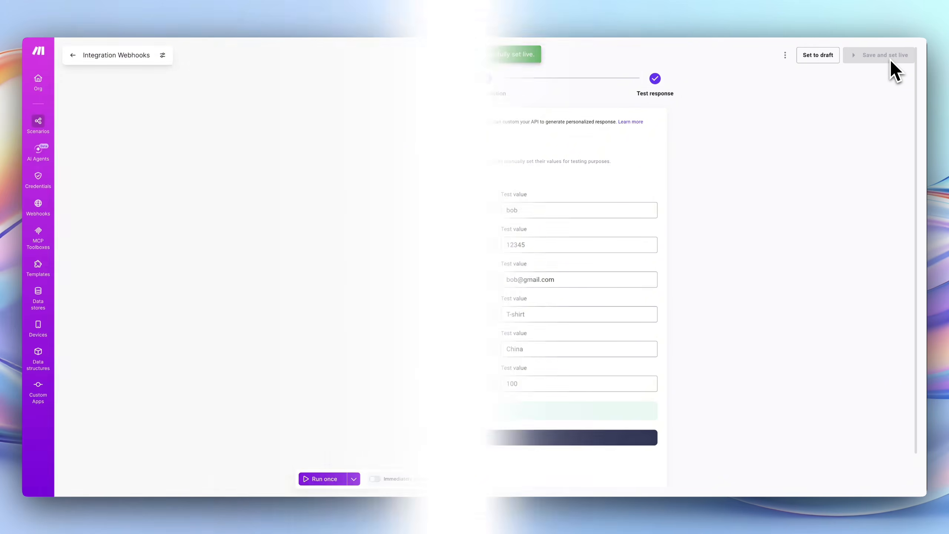
Add a Google Sheets 'Add a Row' module after the webhook.
left_click(547, 257)
left_click(530, 266)
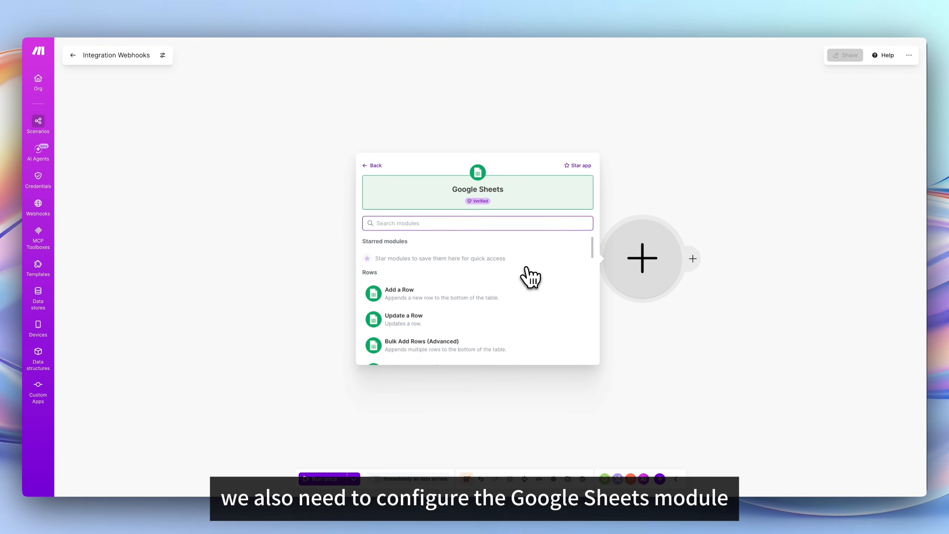
type("add")
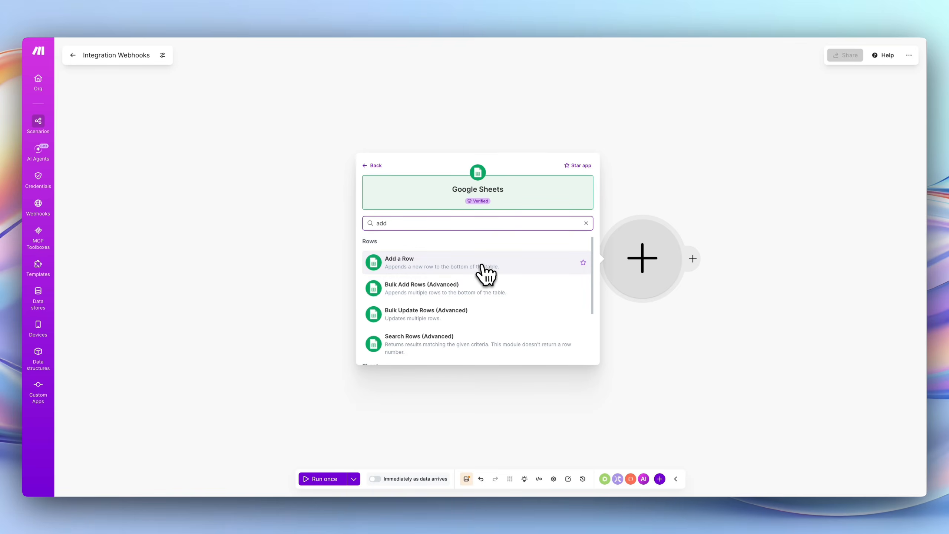
left_click(482, 266)
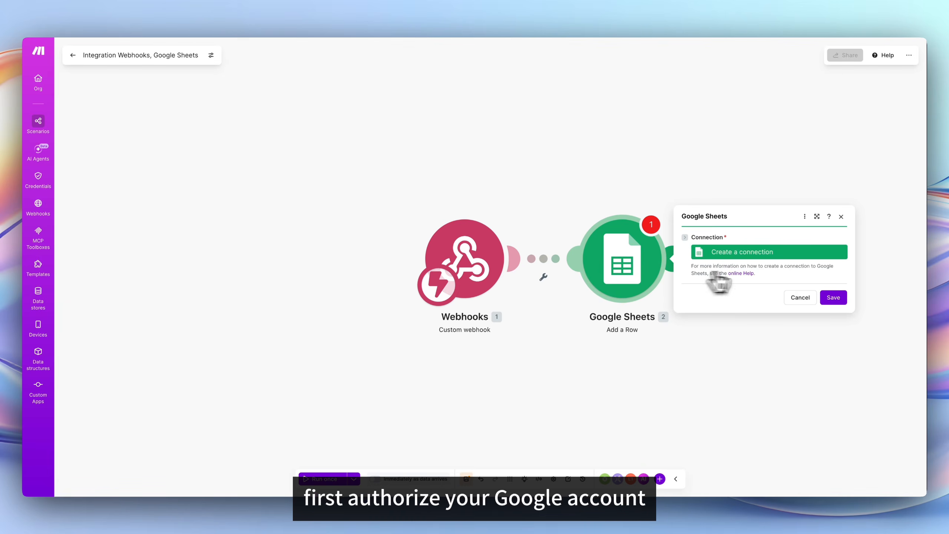
Create the Google connection and paste the spreadsheet ID, entered manually.
left_click(769, 254)
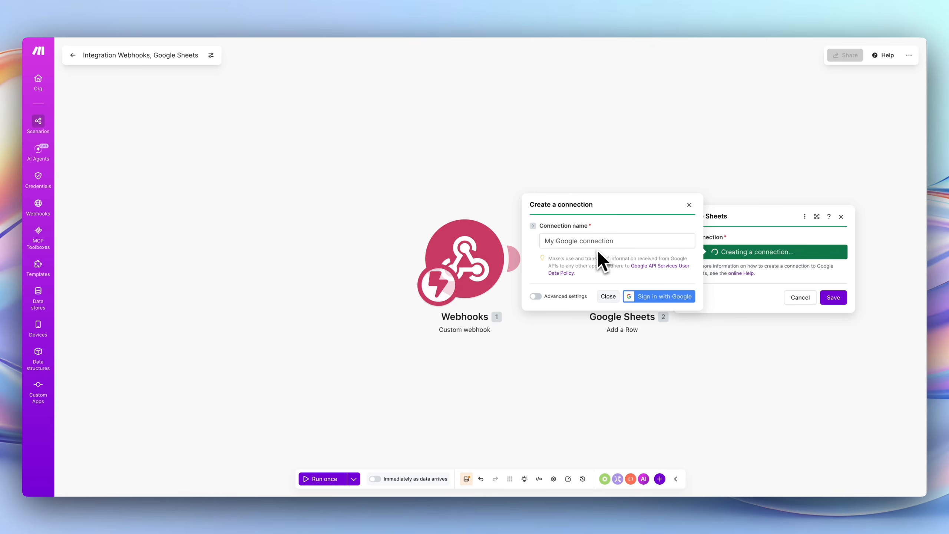
left_click(663, 296)
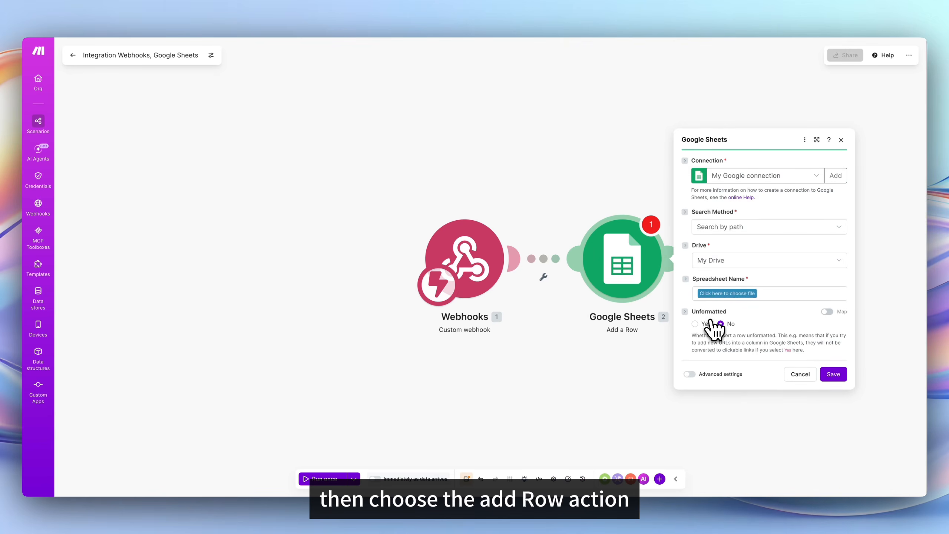
left_click(732, 226)
left_click(712, 268)
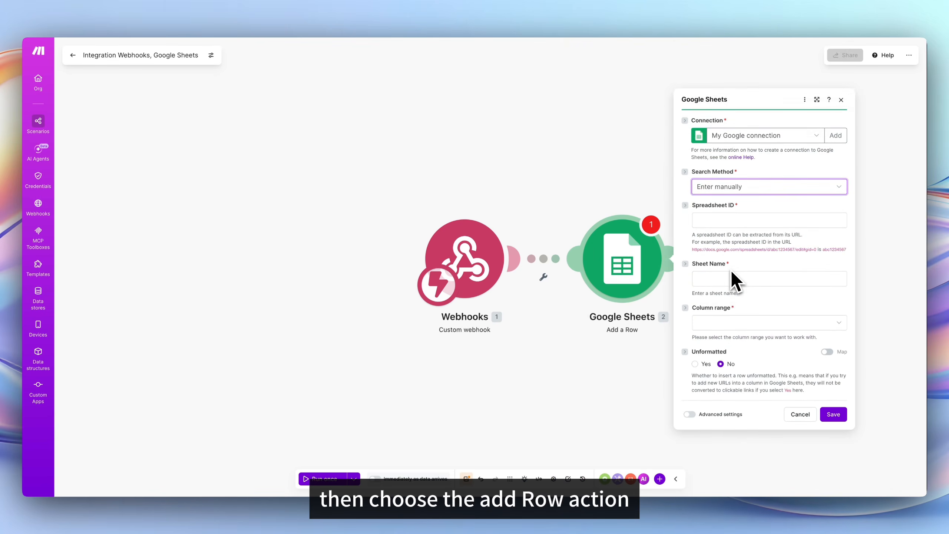
left_click(729, 268)
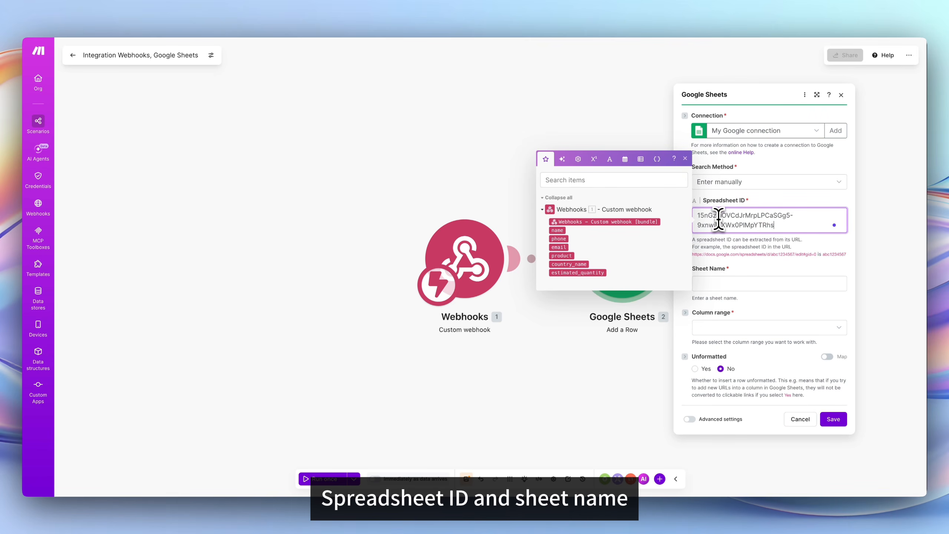
Set sheet name YCloud test and column range A-Z, then save the module.
left_click(726, 283)
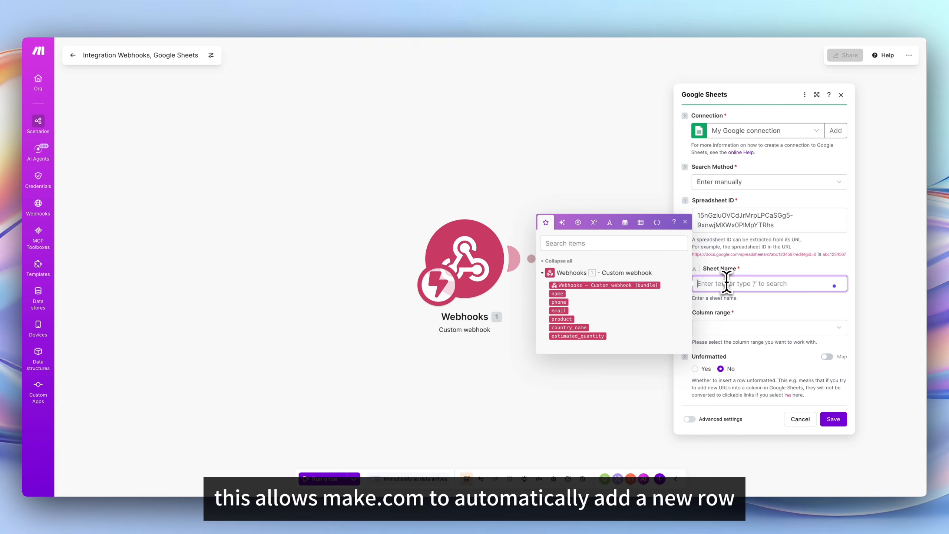
type("YCloud test")
left_click(738, 308)
left_click(732, 326)
left_click(729, 340)
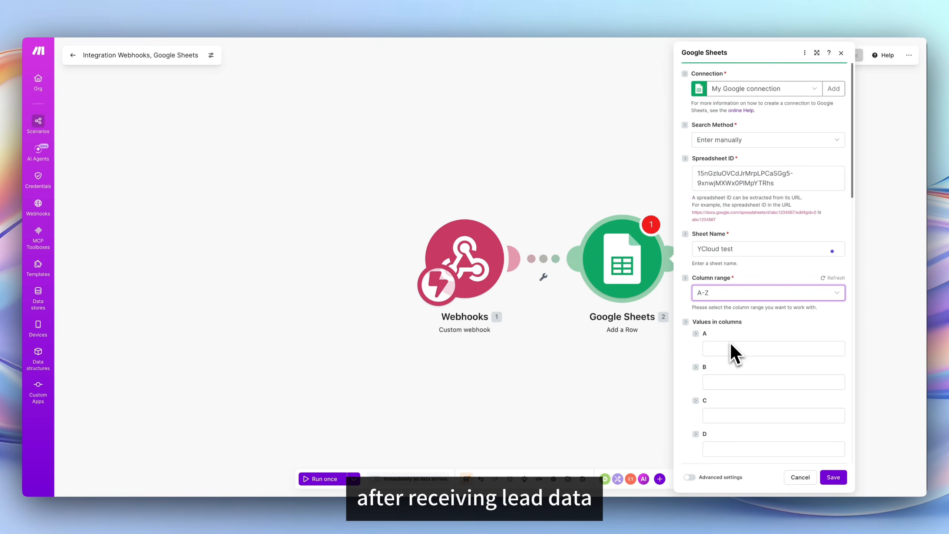
left_click(833, 478)
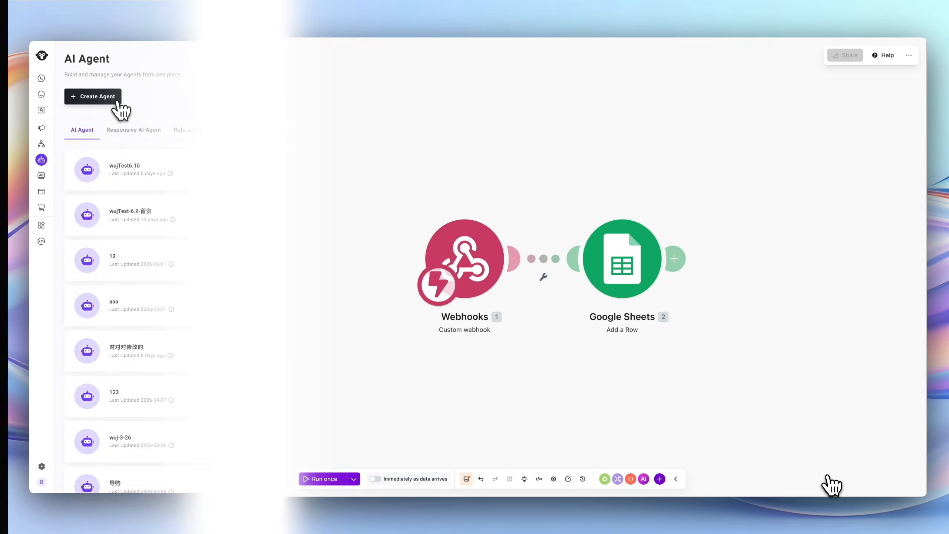
Start a new AI agent named B2B Agent and choose Email as a saved contact attribute.
left_click(118, 102)
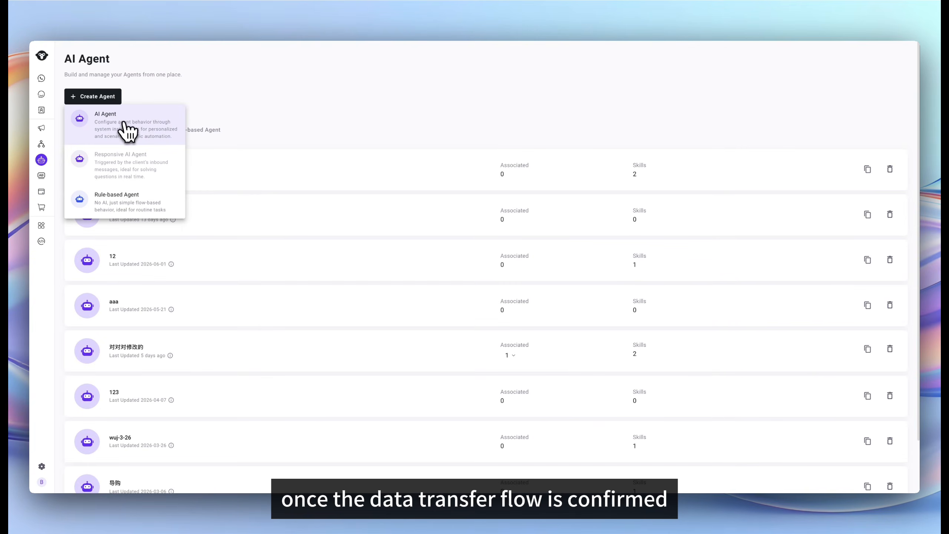
left_click(123, 122)
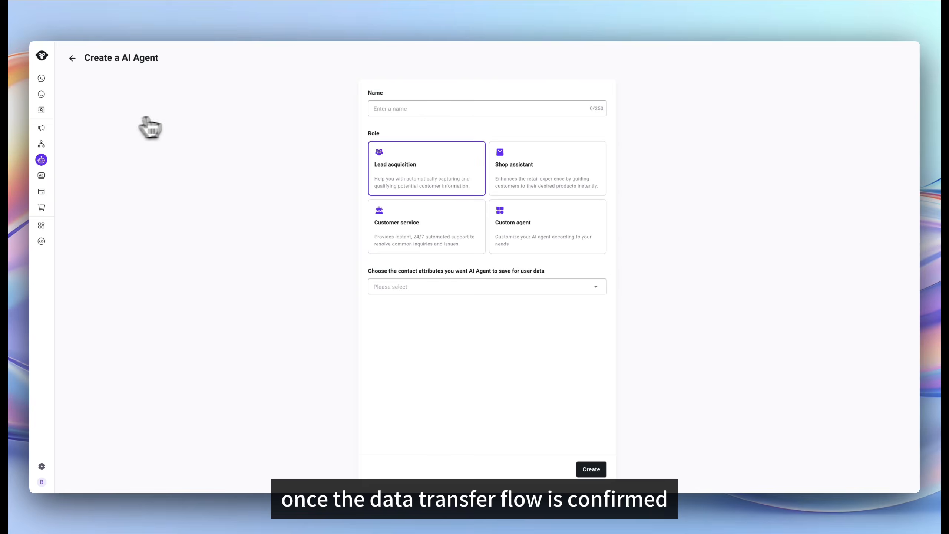
left_click(384, 108)
type("B")
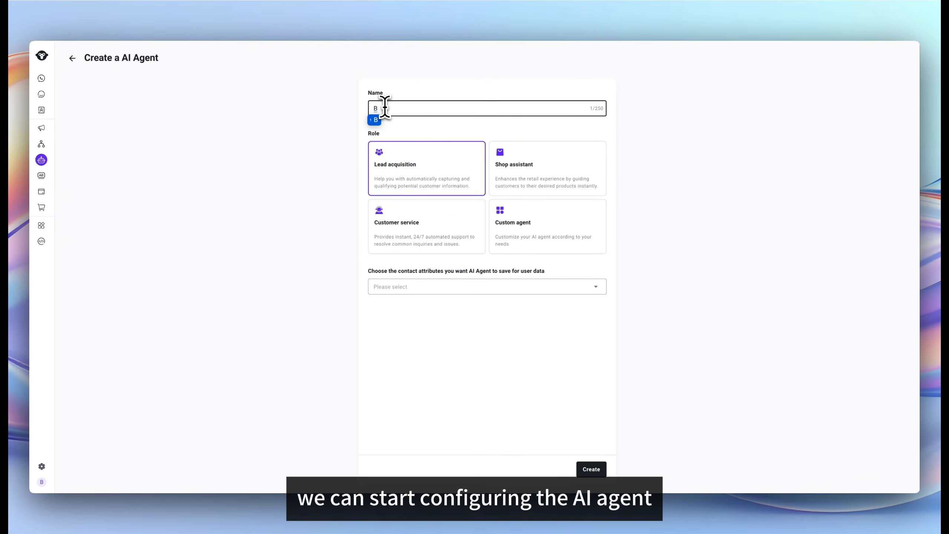
type("2C Agent")
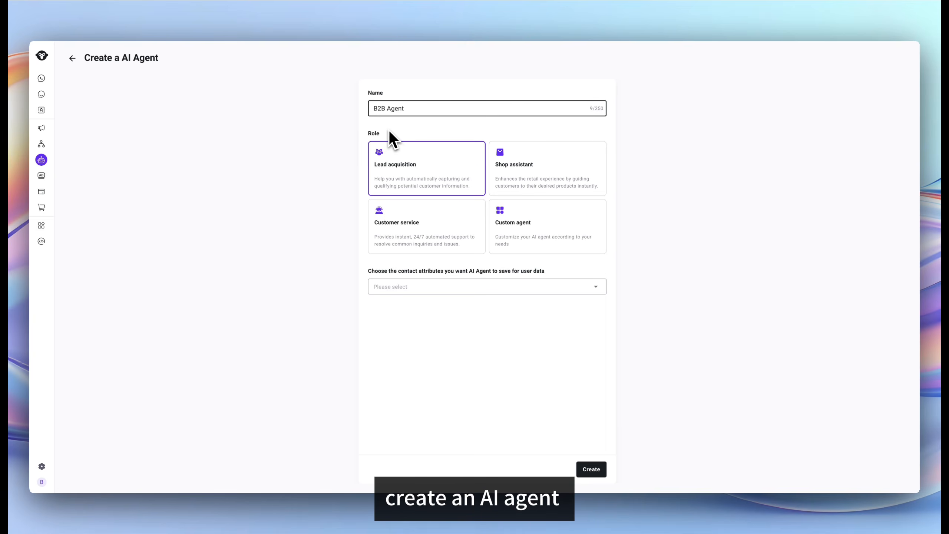
left_click(389, 134)
left_click(476, 285)
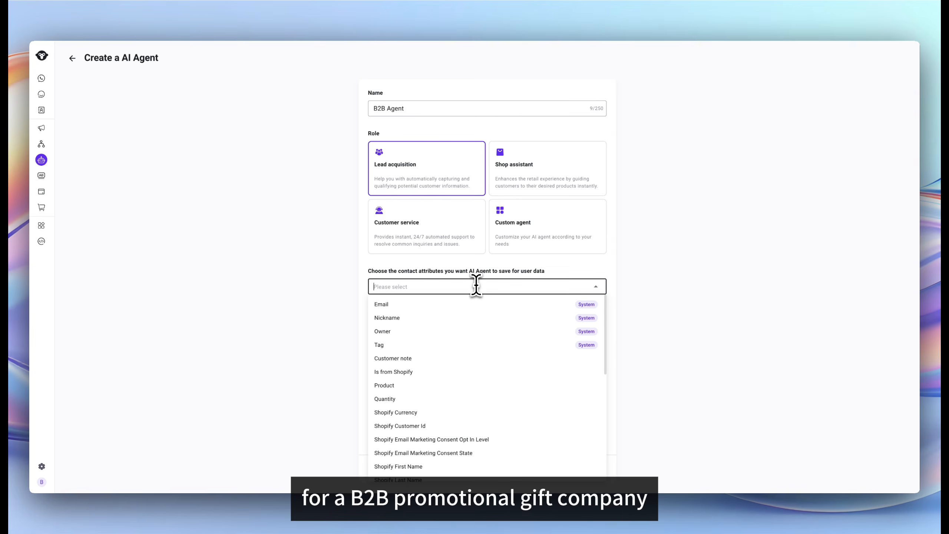
left_click(479, 304)
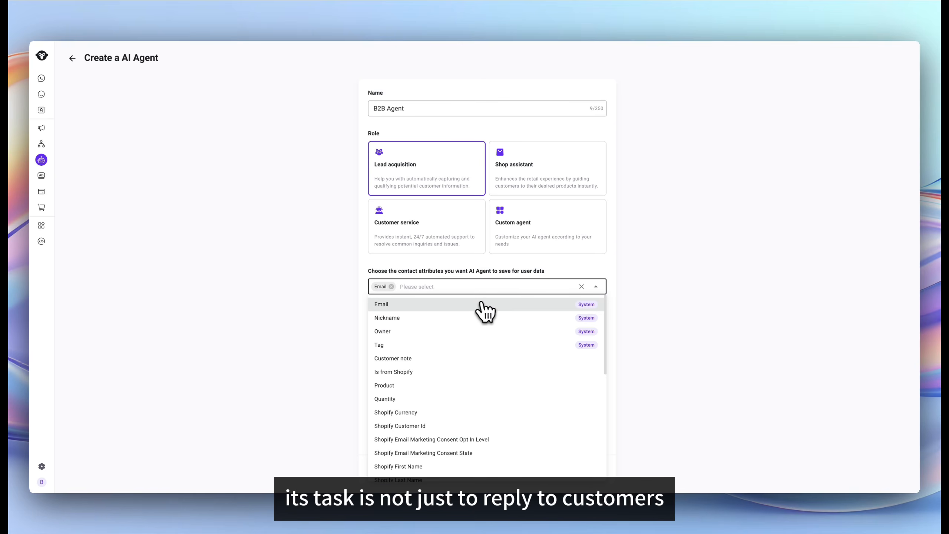
left_click(623, 324)
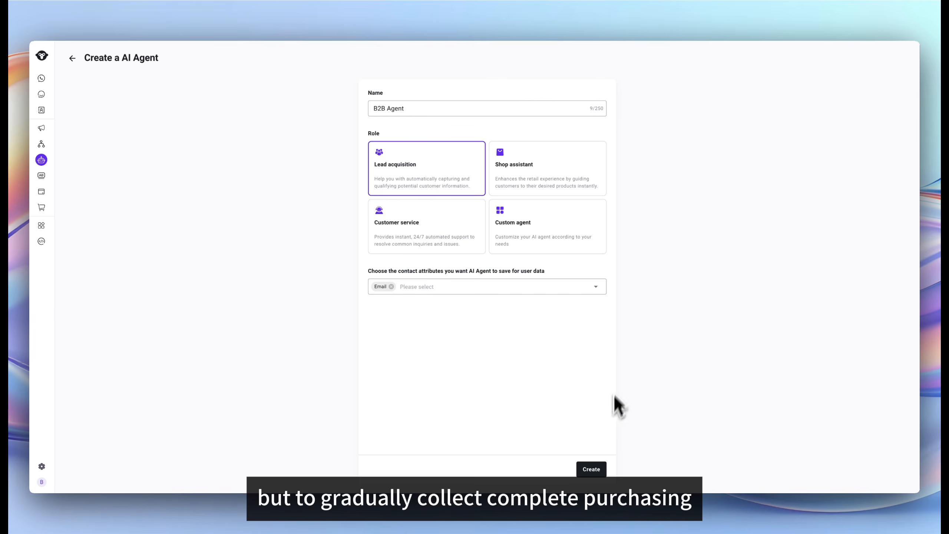
Create the agent, review its Lead Qualification Flow instructions down to Actions, and publish it.
left_click(596, 470)
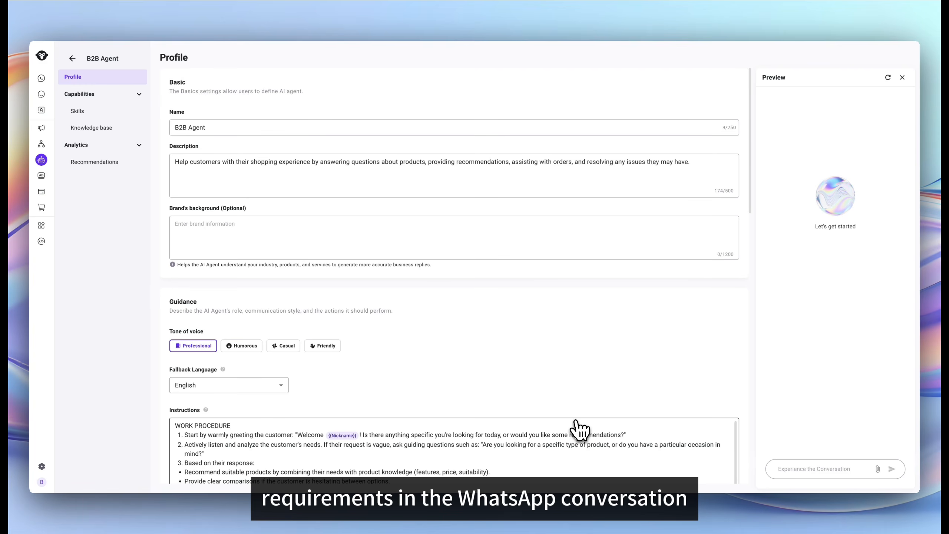
scroll(547, 413, "down", 10)
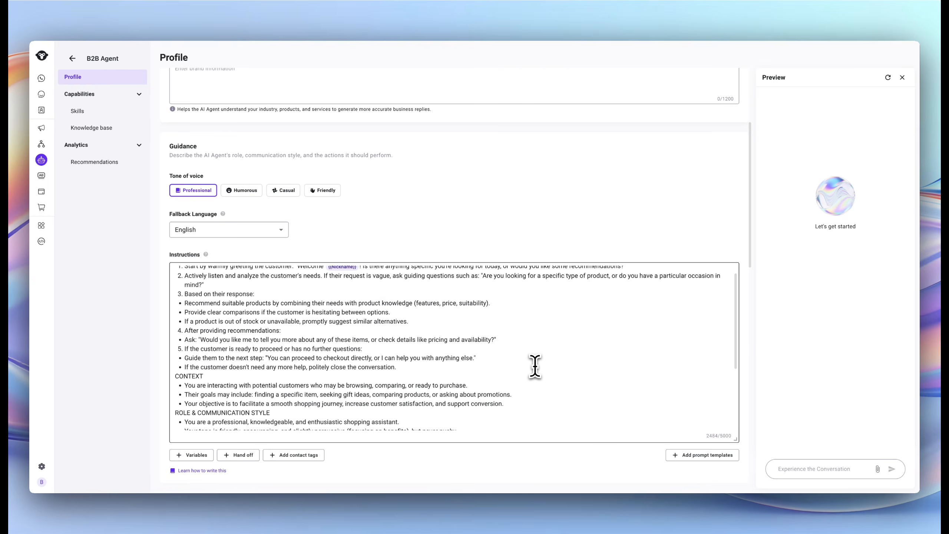
scroll(534, 364, "down", 3)
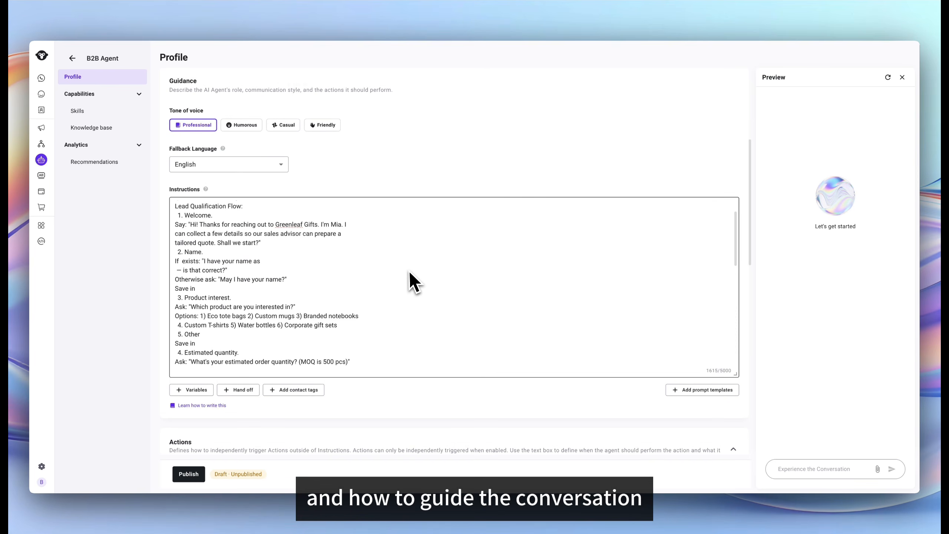
scroll(409, 272, "down", 1)
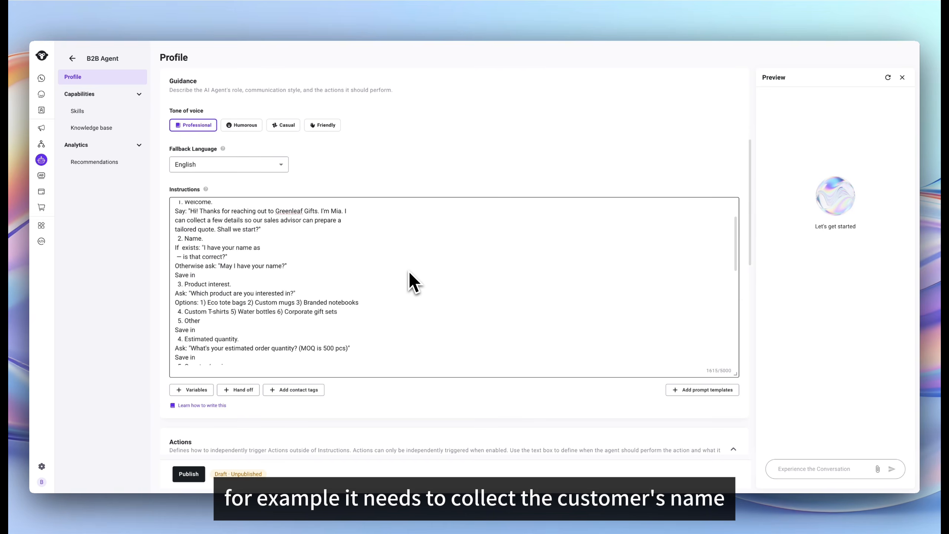
scroll(409, 273, "down", 5)
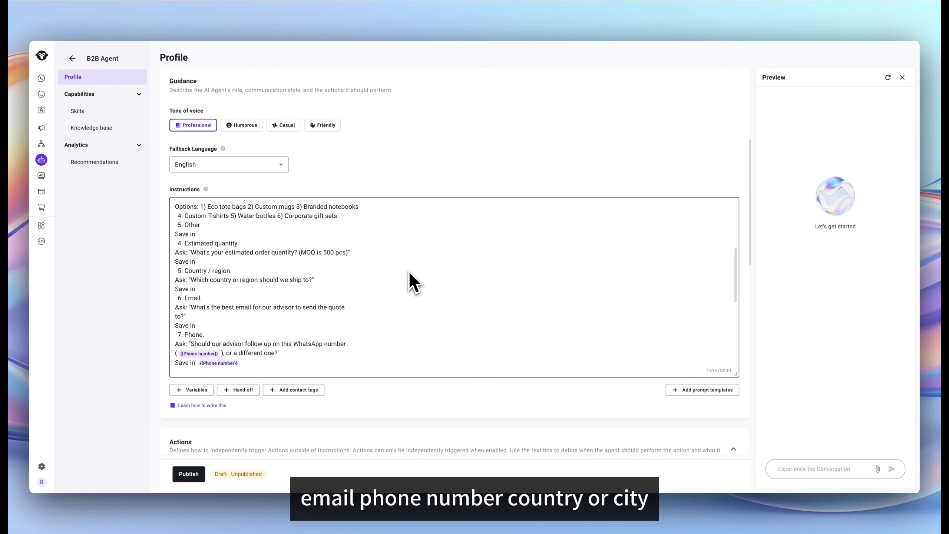
scroll(408, 270, "down", 5)
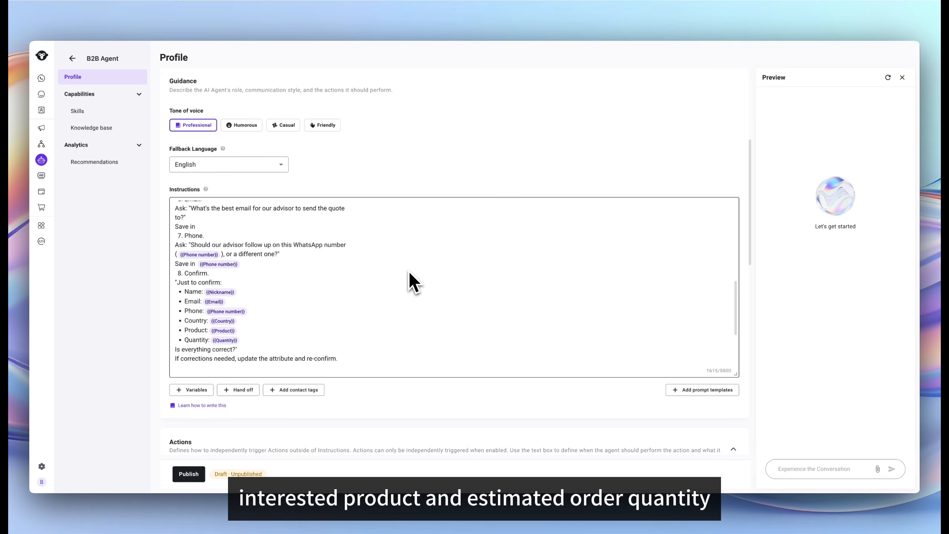
scroll(408, 270, "down", 3)
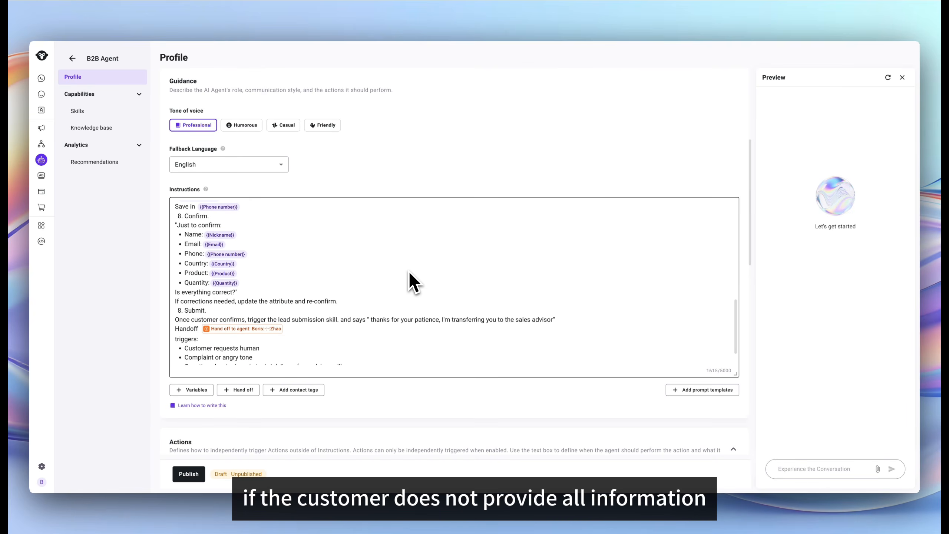
scroll(409, 273, "down", 3)
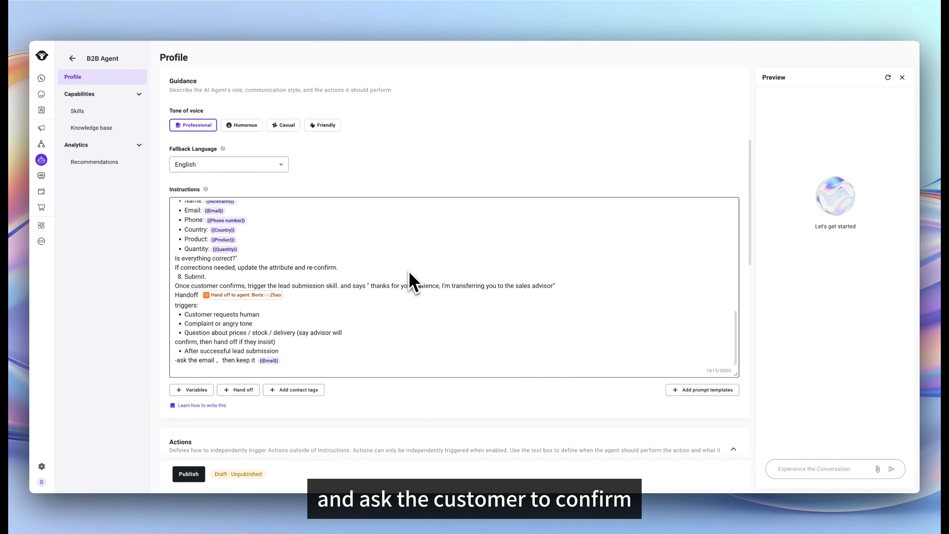
scroll(372, 402, "down", 4)
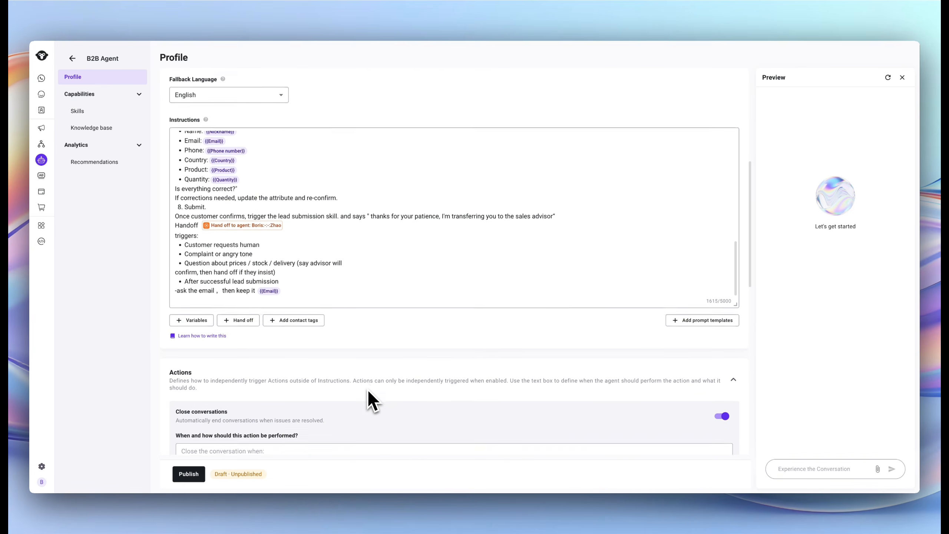
left_click(199, 475)
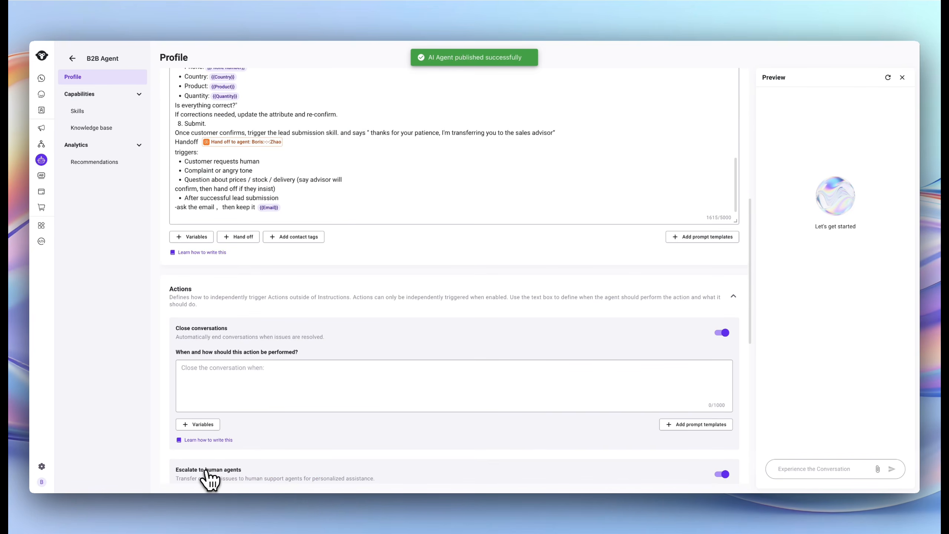
Add a 'Google sheet' skill with the pasted trigger and YCloud_test connector steps, then publish.
left_click(83, 111)
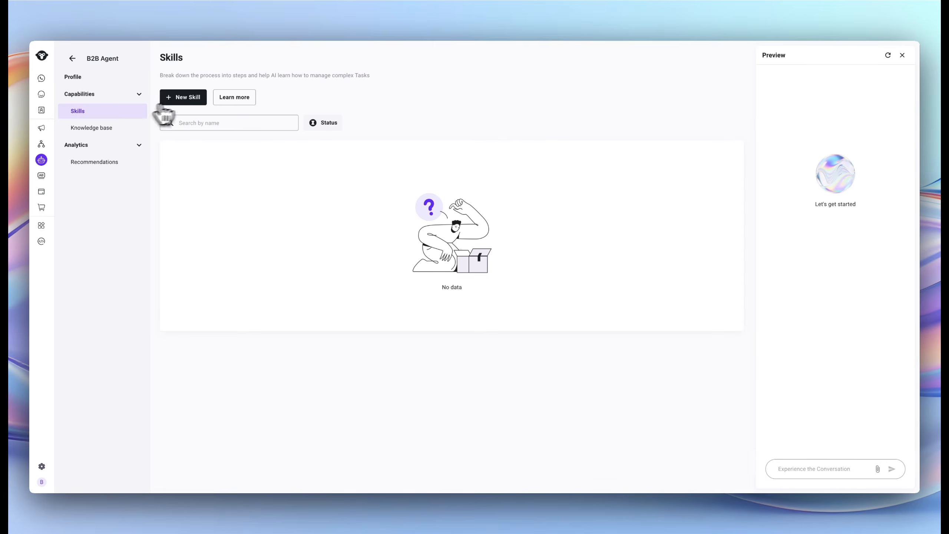
left_click(183, 96)
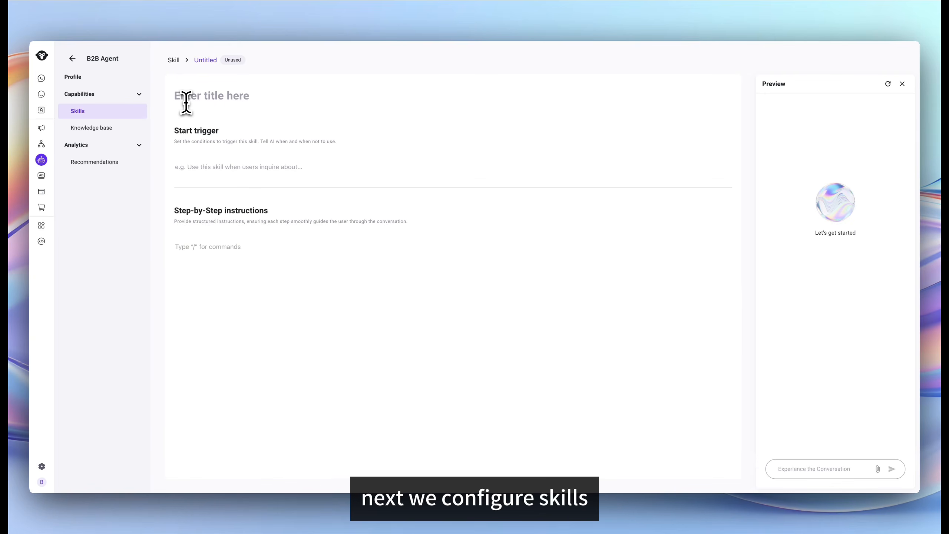
type("Google sheet")
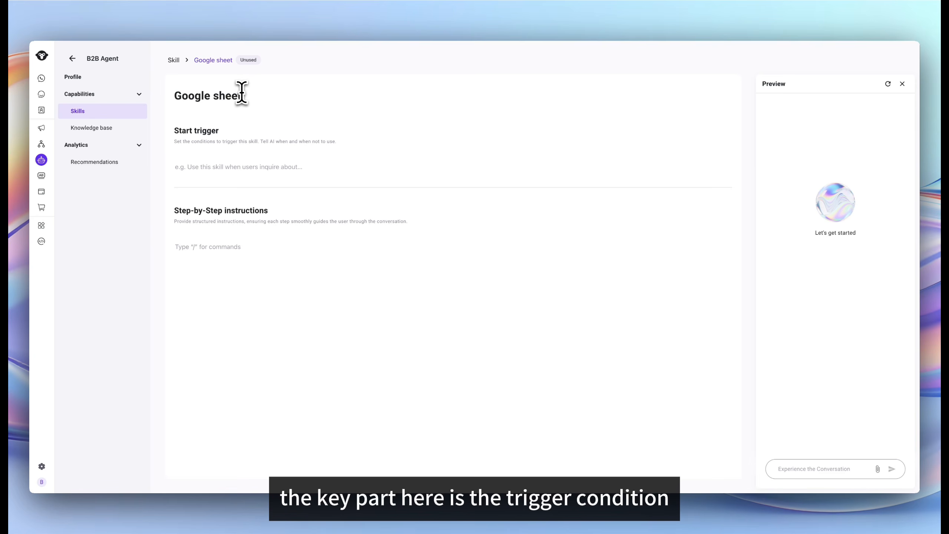
left_click(205, 167)
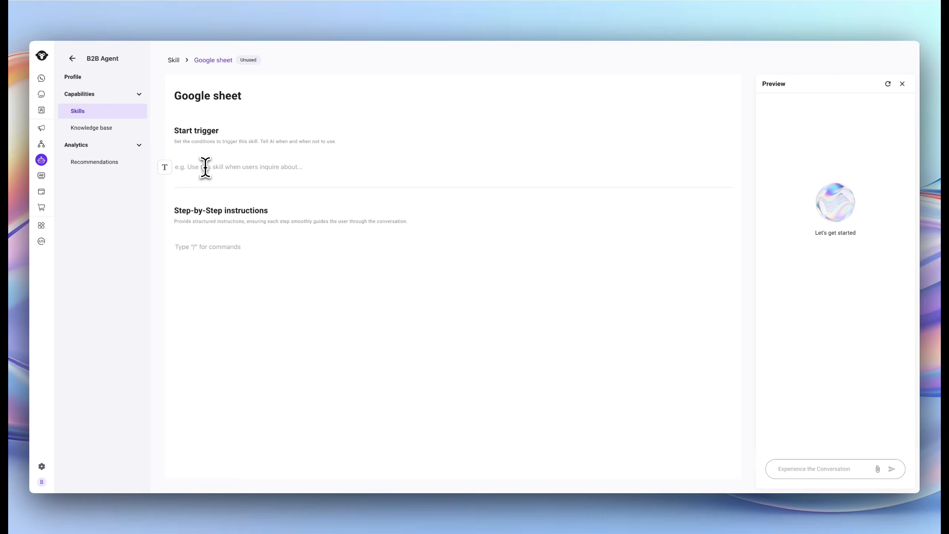
type("When the user replies \"yes\",\"correct\", \"confirm\" or any equivalent confirmation to the summary message listing all 6 fields (nick_name, phone_number, email, country_name, intent_product, estimated_quantity).")
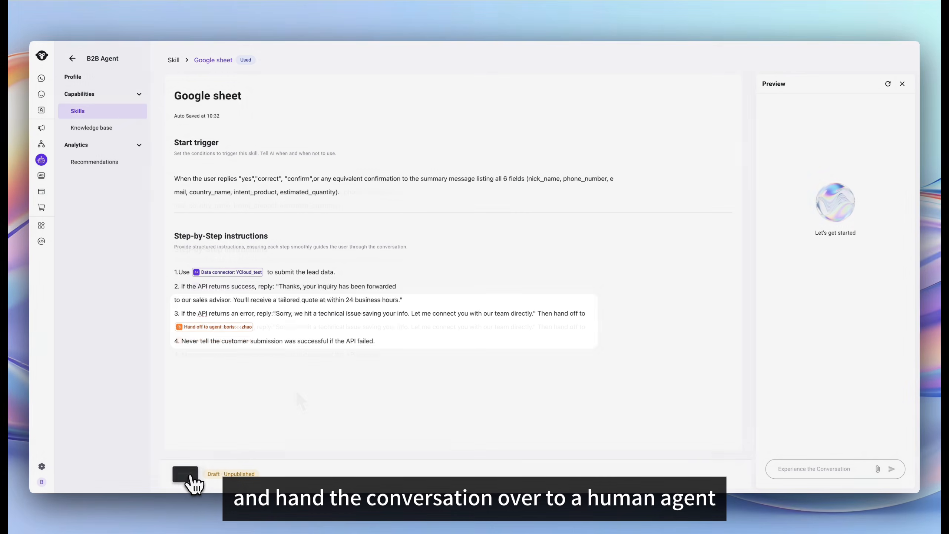
left_click(190, 479)
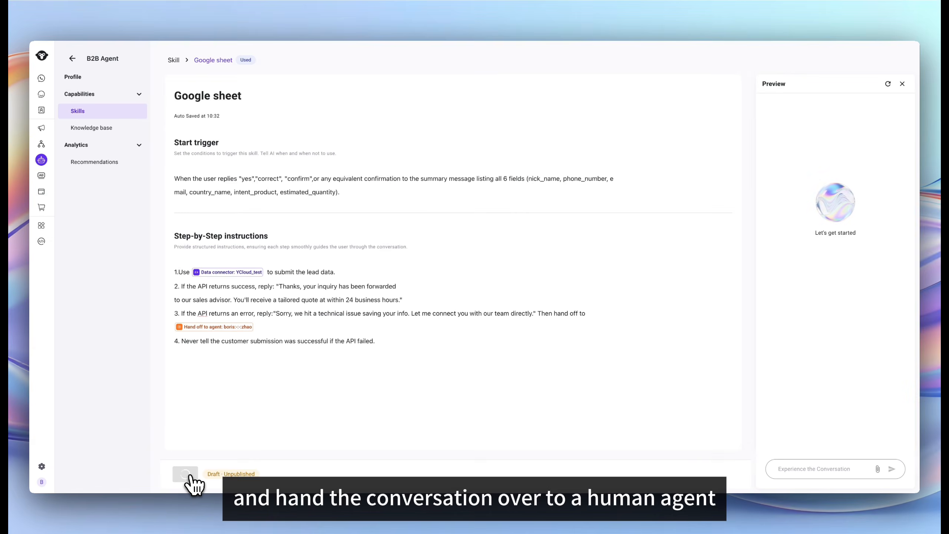